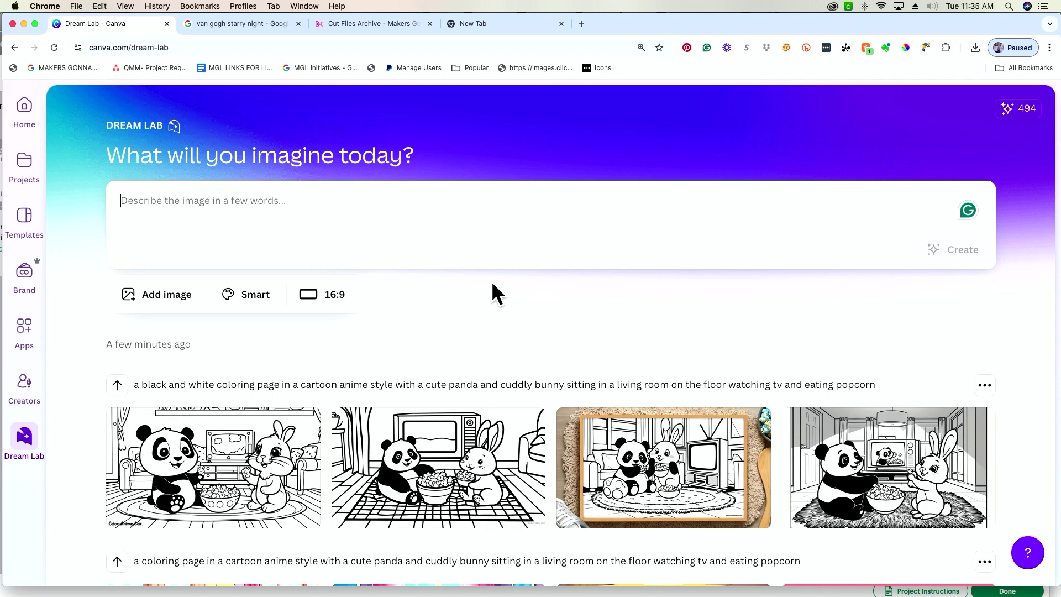
Step: Examine the reference options for adding an image, and browse the whole list of image styles from Smart to Vector and None
click(164, 299)
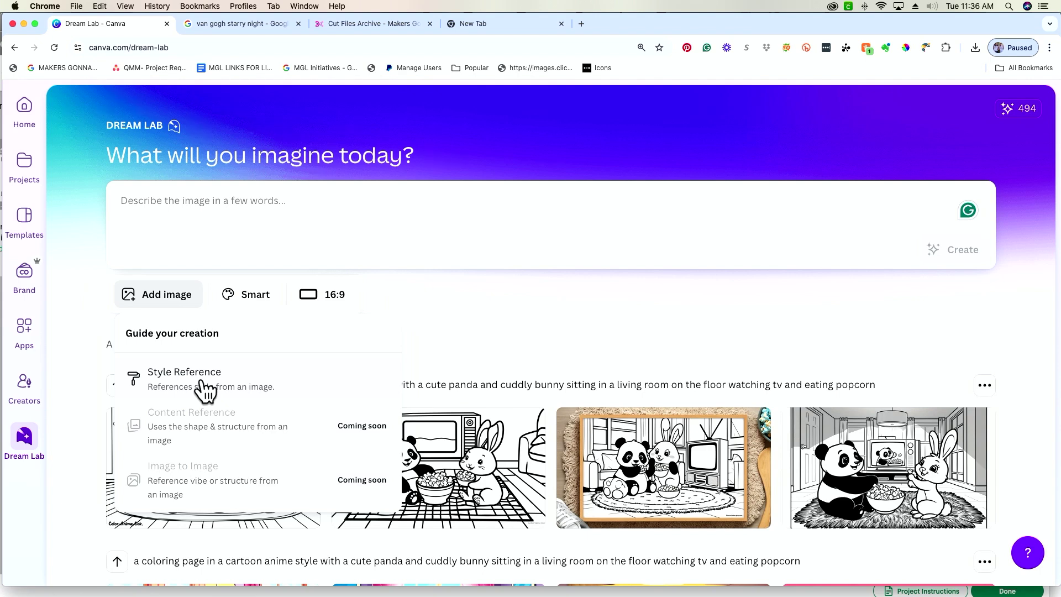
click(518, 315)
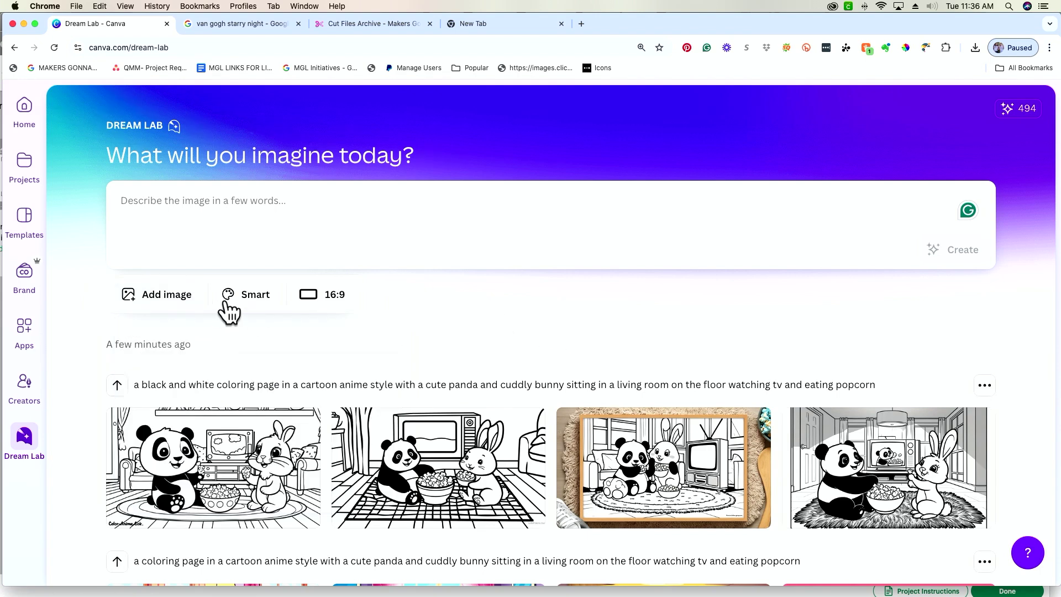
click(255, 299)
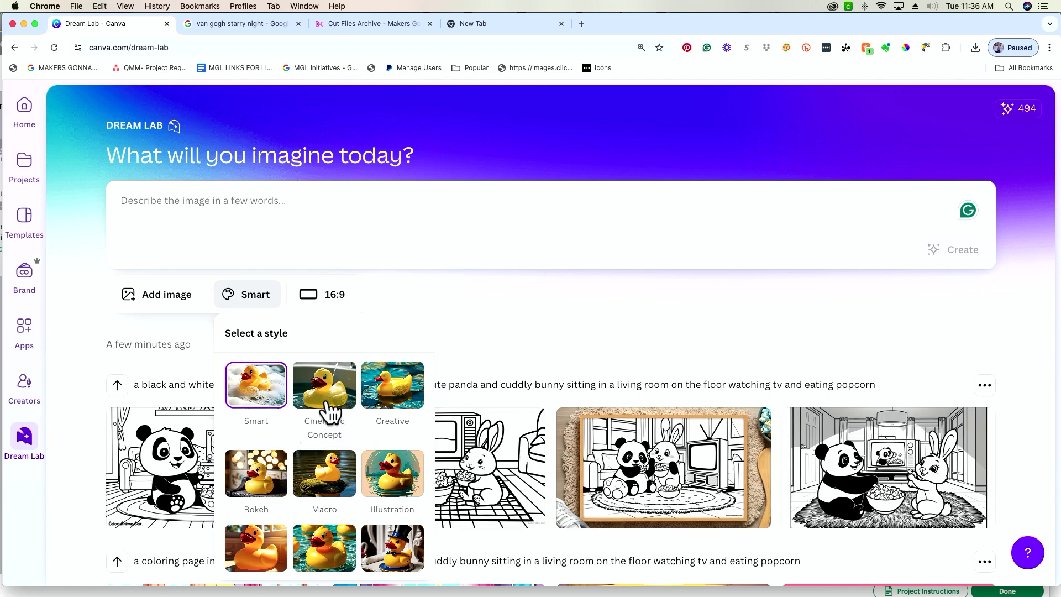
scroll(344, 487, down, 2)
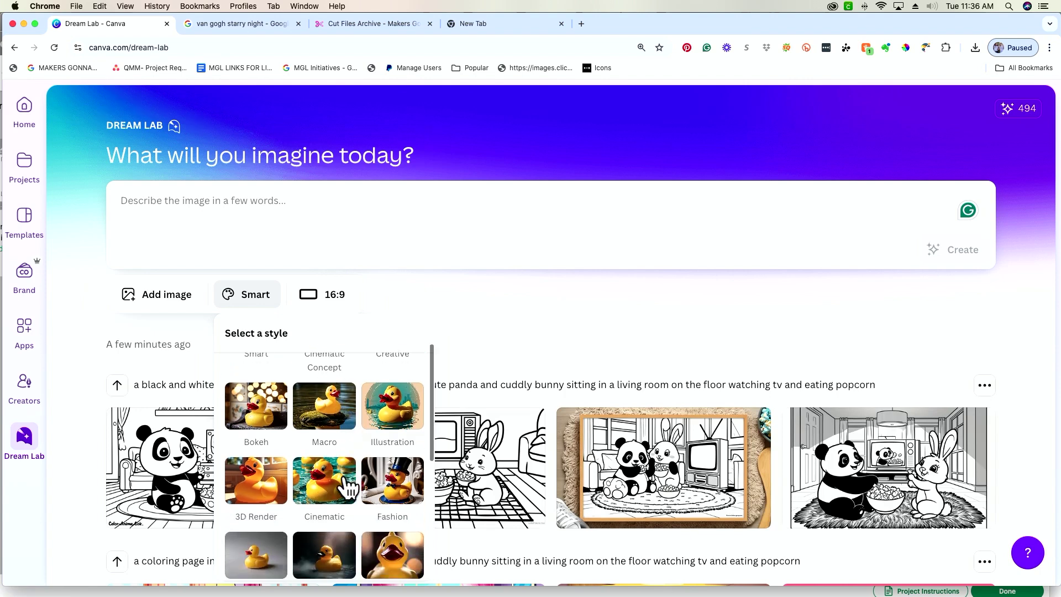
scroll(348, 488, down, 4)
scroll(349, 487, up, 2)
scroll(338, 381, up, 4)
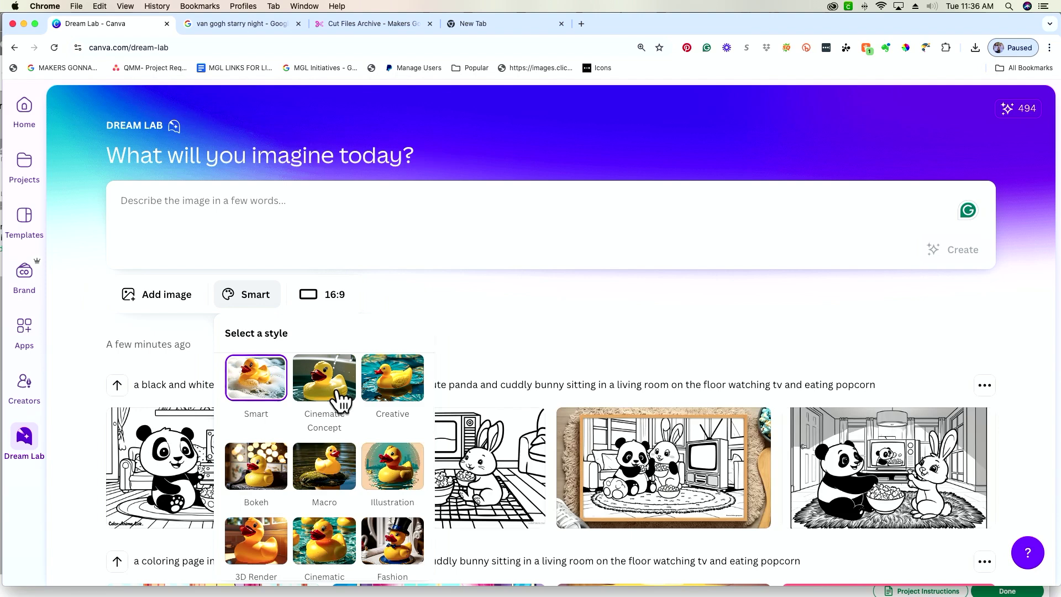
scroll(341, 401, down, 1)
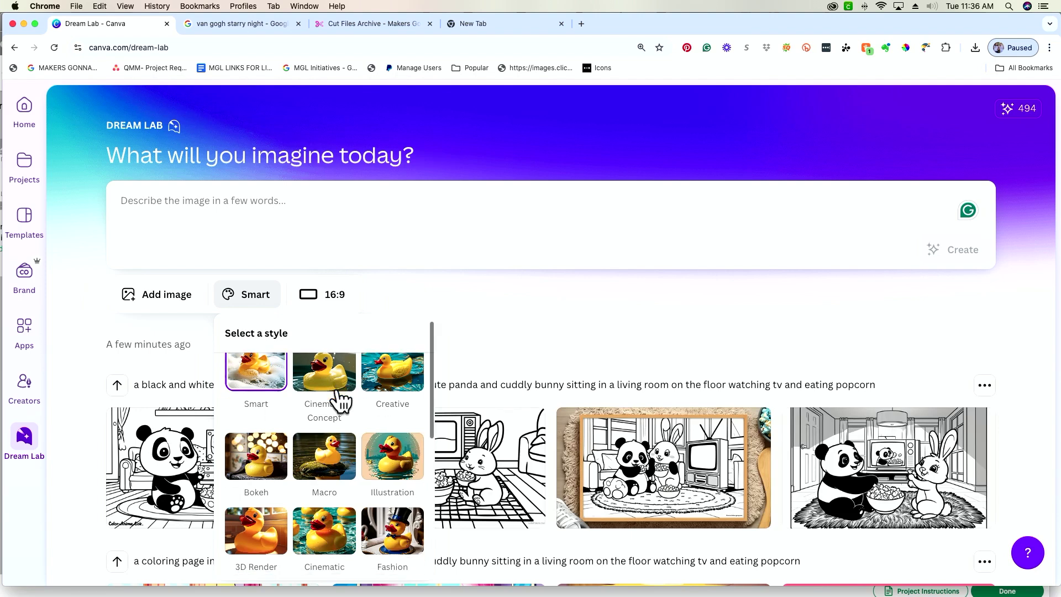
scroll(341, 402, down, 5)
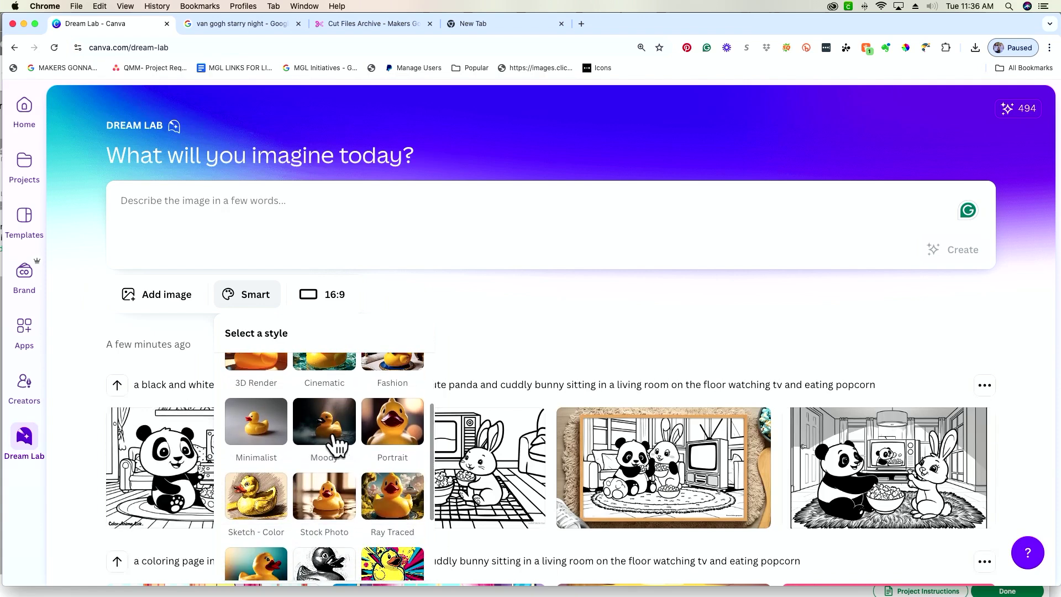
scroll(355, 445, down, 3)
scroll(355, 449, down, 3)
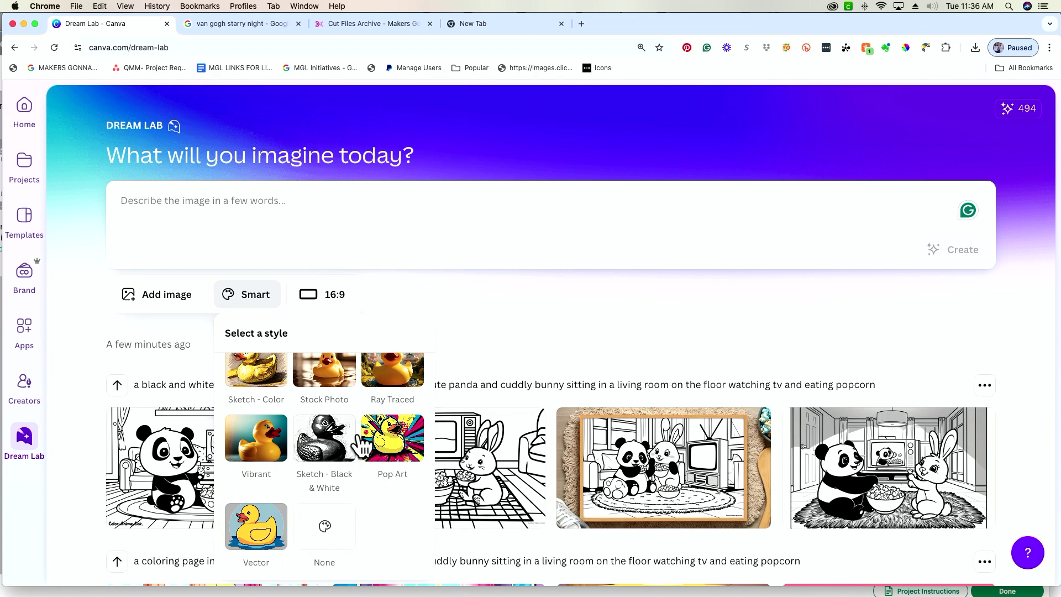
click(550, 327)
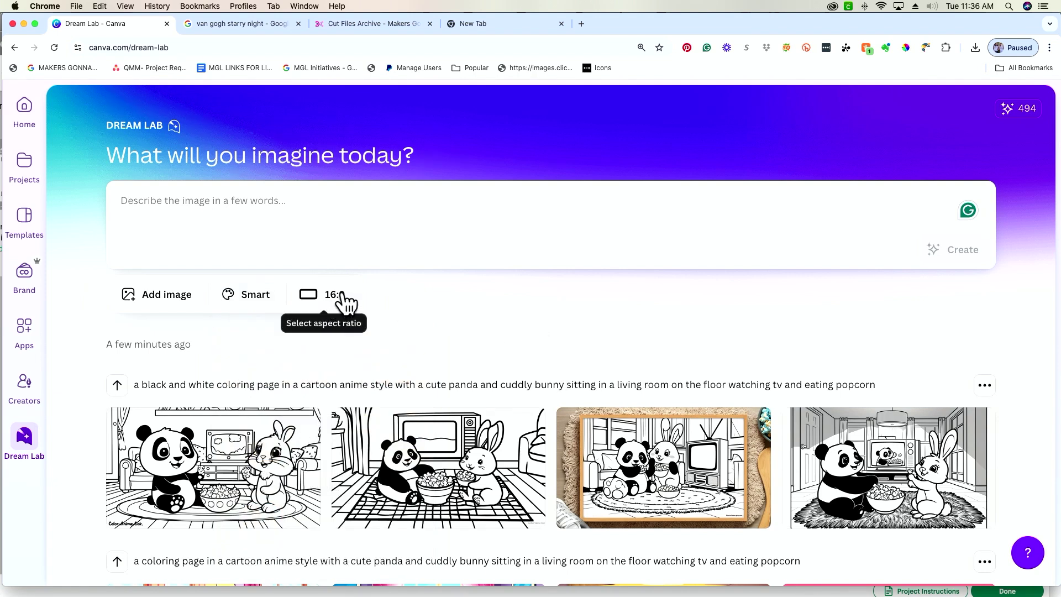
Step: Review the aspect ratio choices available for generated images, keeping 16:9 selected
scroll(354, 301, down, 8)
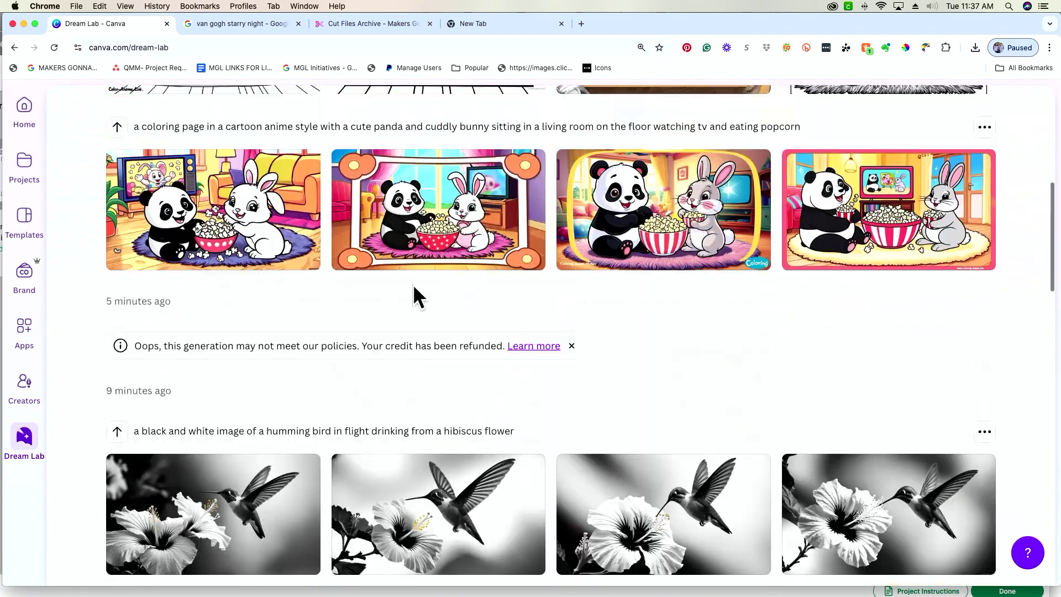
scroll(414, 296, up, 8)
click(330, 295)
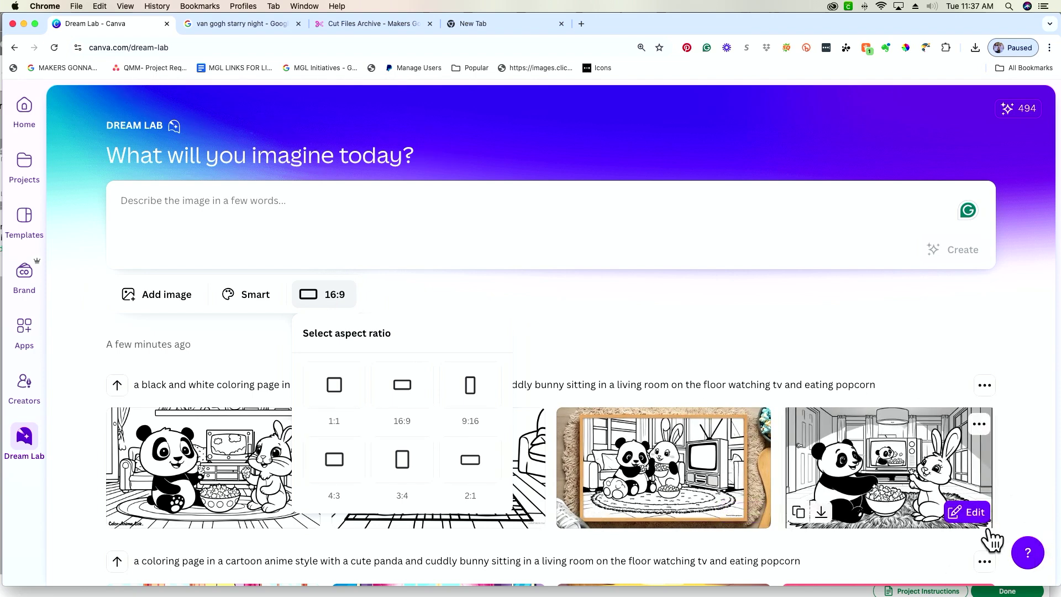
scroll(345, 378, down, 1)
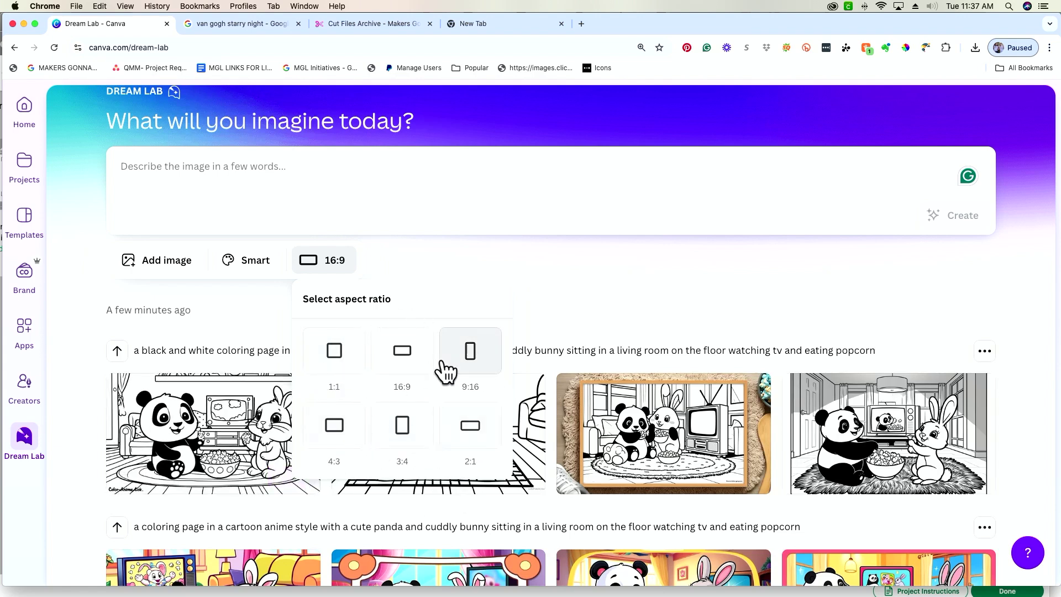
click(559, 268)
Step: Look through the earlier generations down to the mountain sunset prompts and back to the watercolor Valentine's puppy results
scroll(559, 269, down, 8)
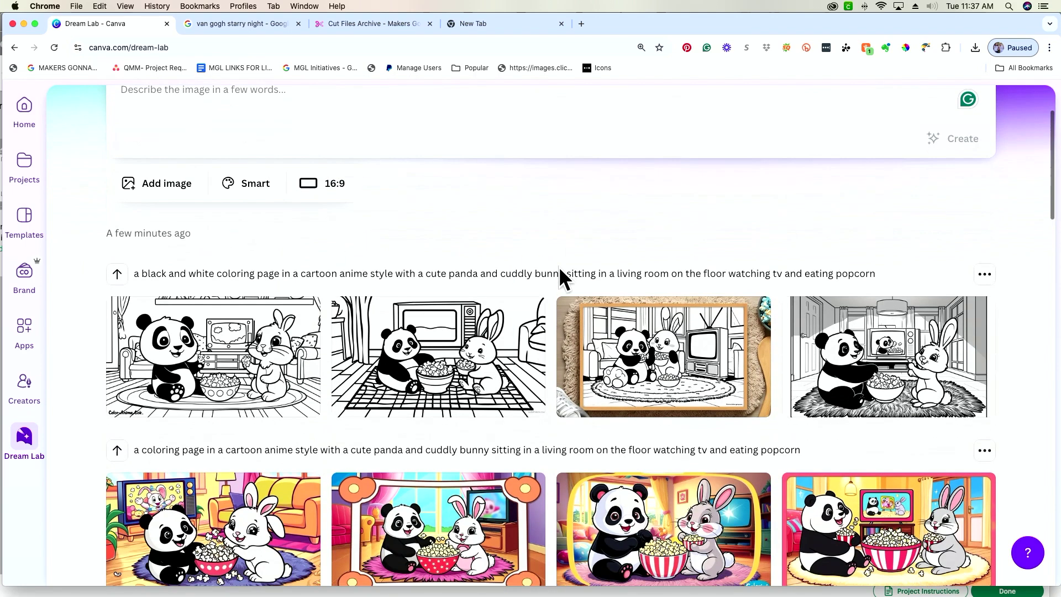
scroll(559, 266, down, 17)
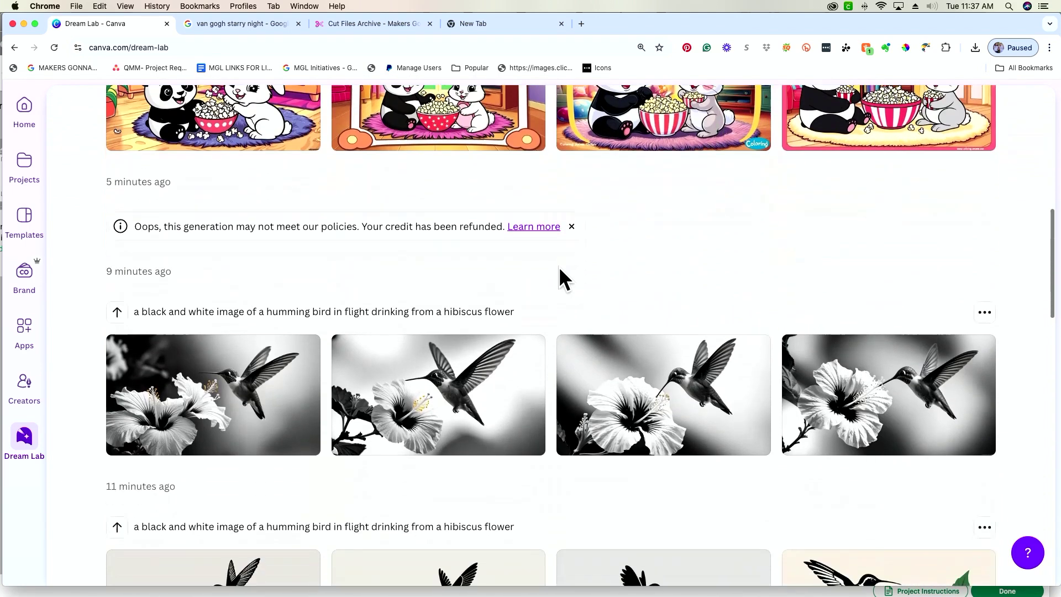
scroll(559, 270, down, 9)
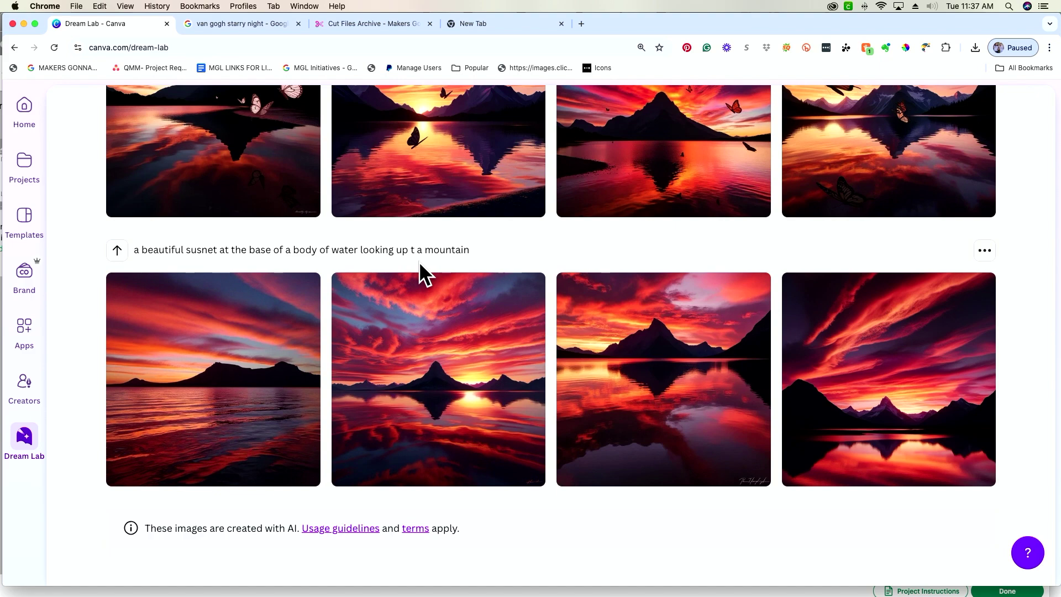
mouse_move(815, 376)
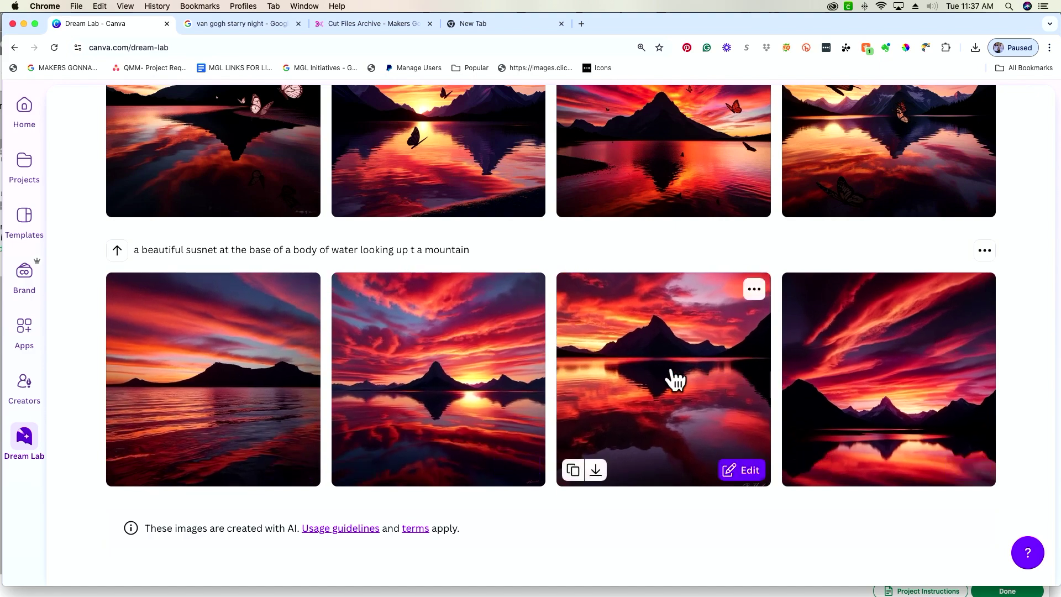
scroll(676, 380, up, 5)
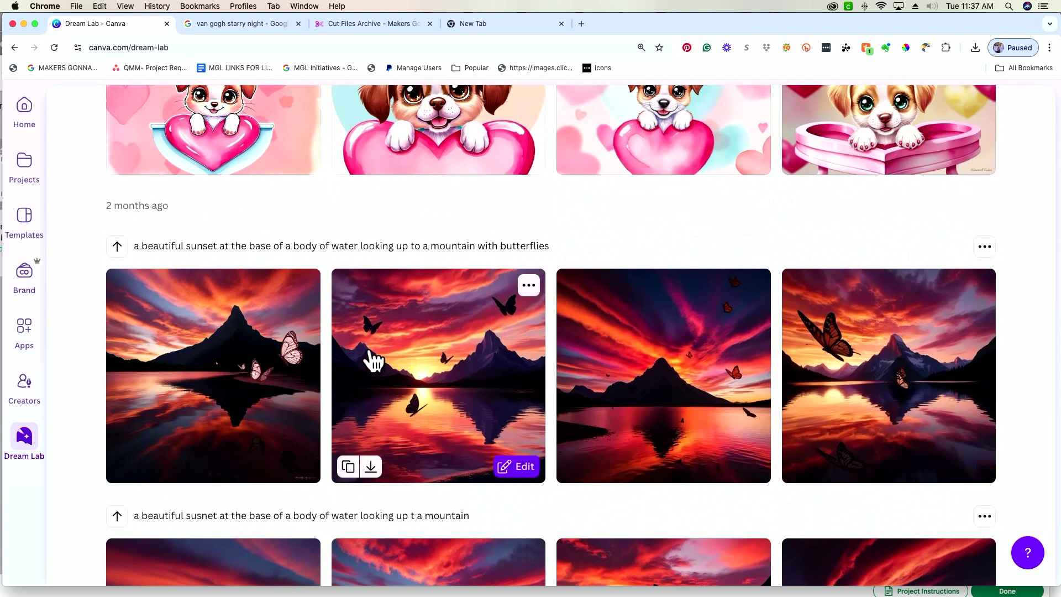
scroll(344, 356, up, 2)
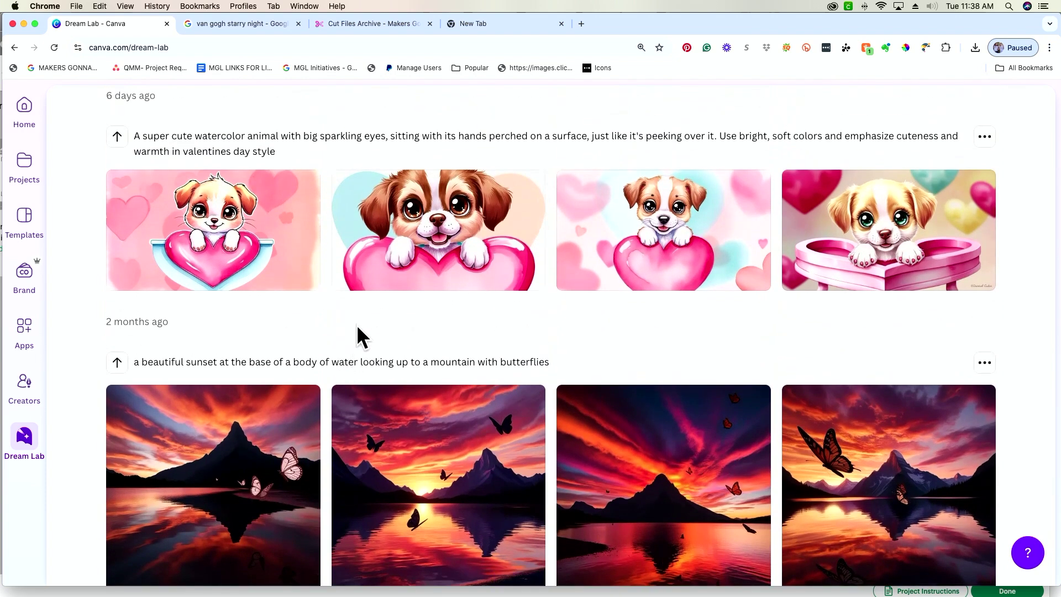
scroll(357, 324, up, 1)
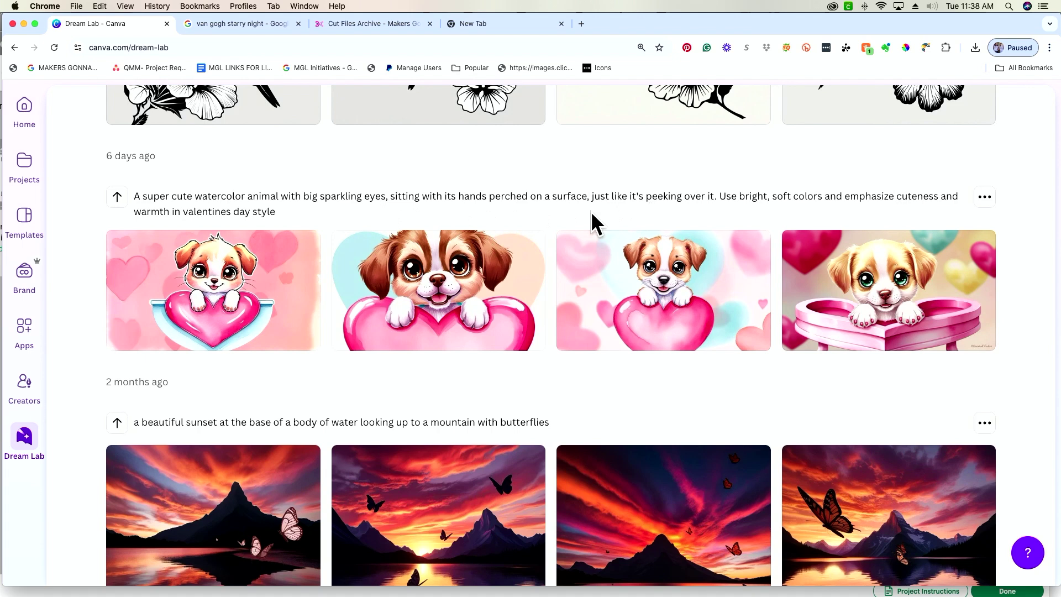
scroll(433, 210, up, 1)
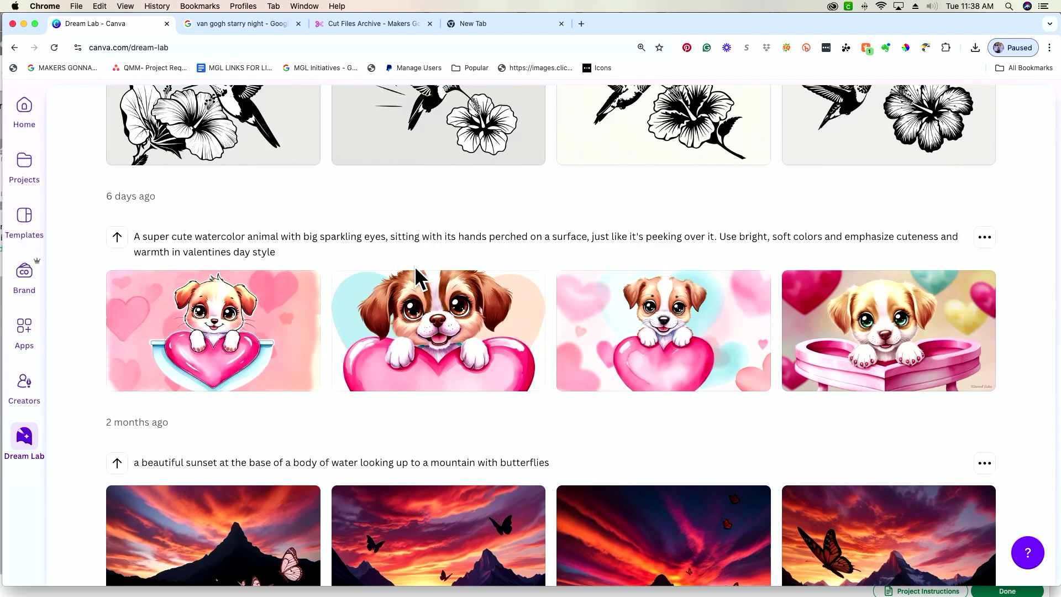
Step: View enlarged versions of the third watercolor puppy image and a neighbouring one with its prompt, and close the preview
click(680, 374)
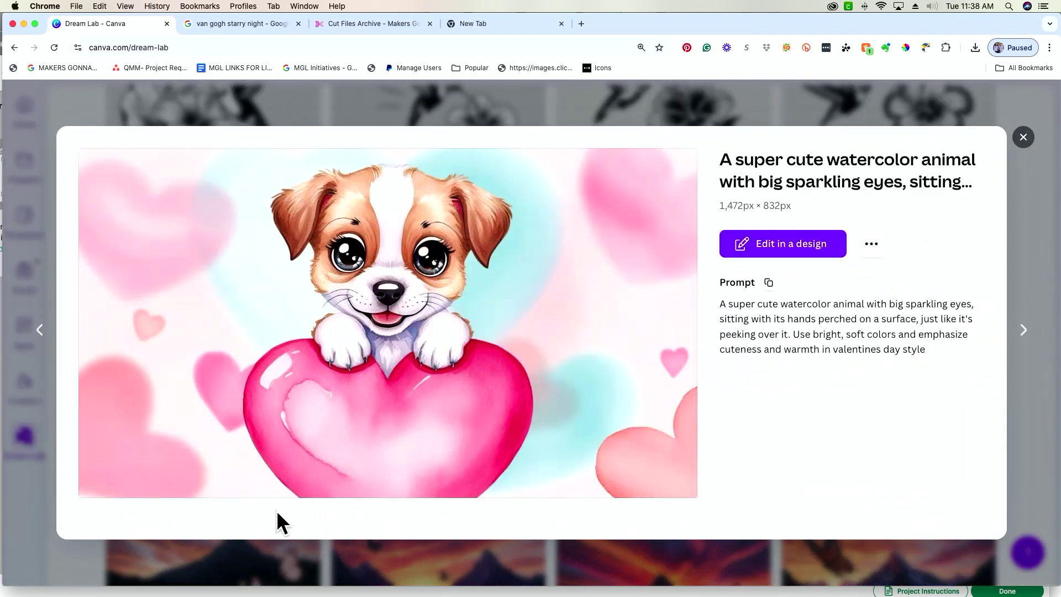
key(Right)
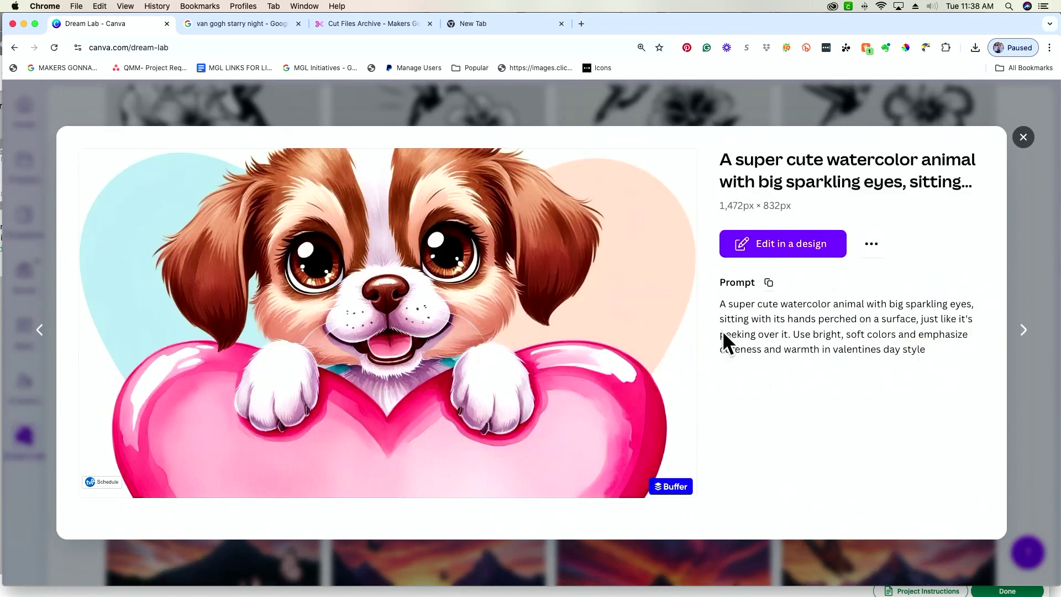
click(1023, 138)
Step: Examine the results of the black and white vector graphic prompt showing a humming bird drinking from a hibiscus flower
scroll(736, 257, up, 5)
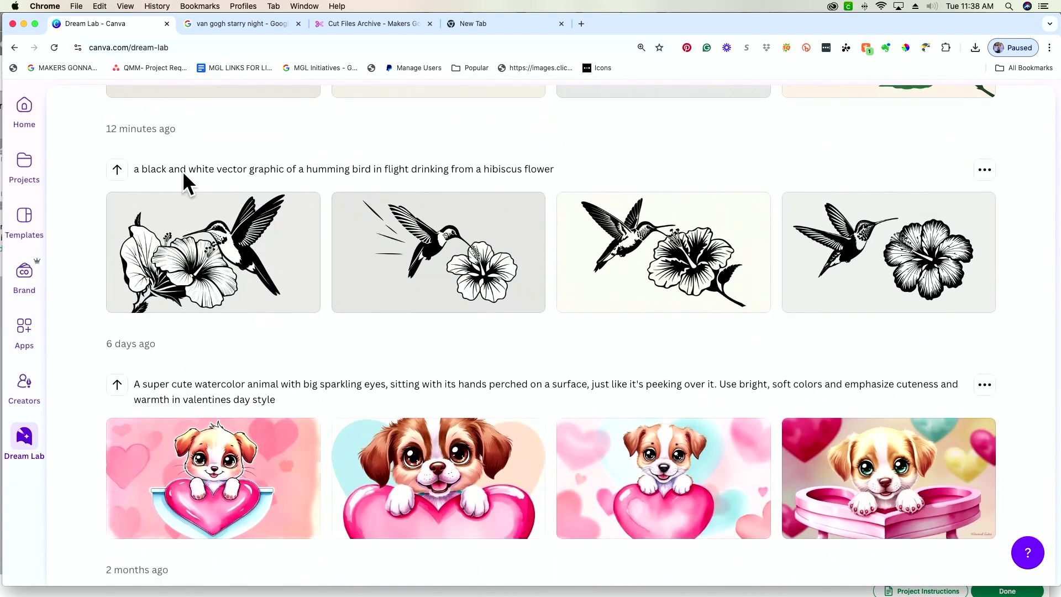
scroll(478, 170, up, 2)
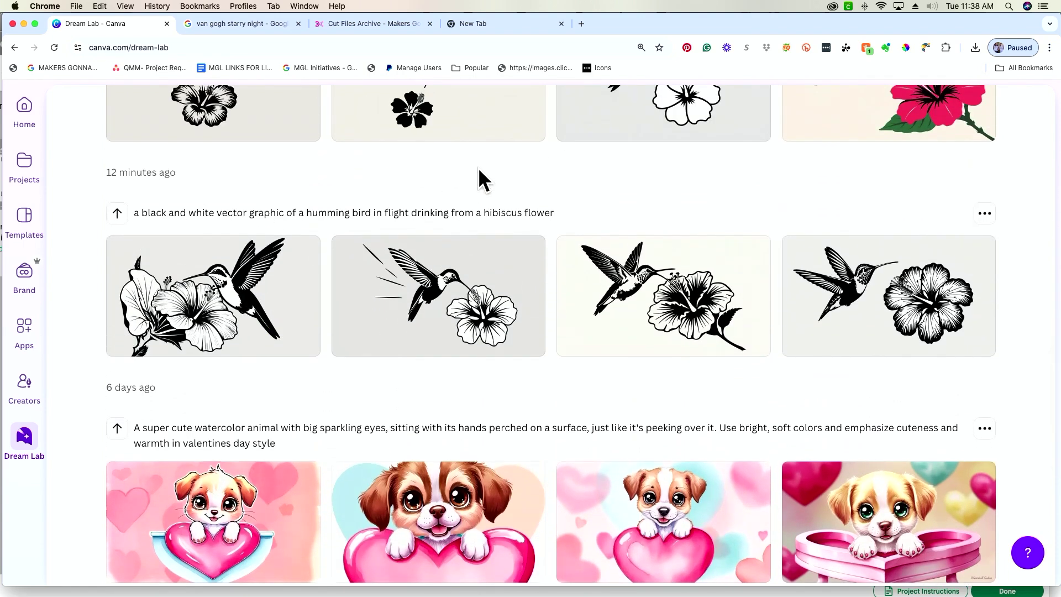
scroll(478, 168, up, 3)
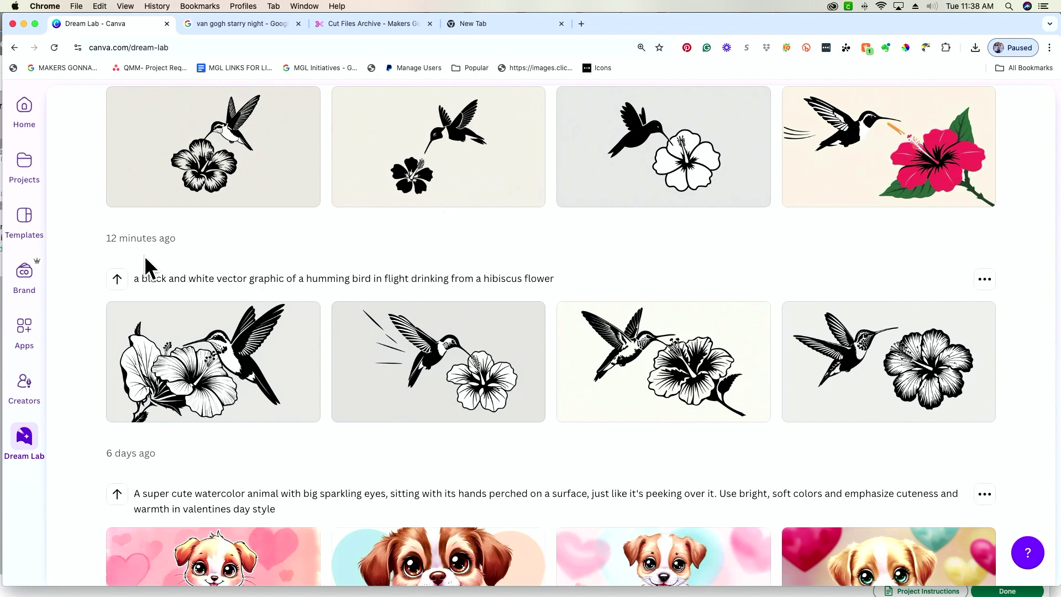
mouse_move(217, 409)
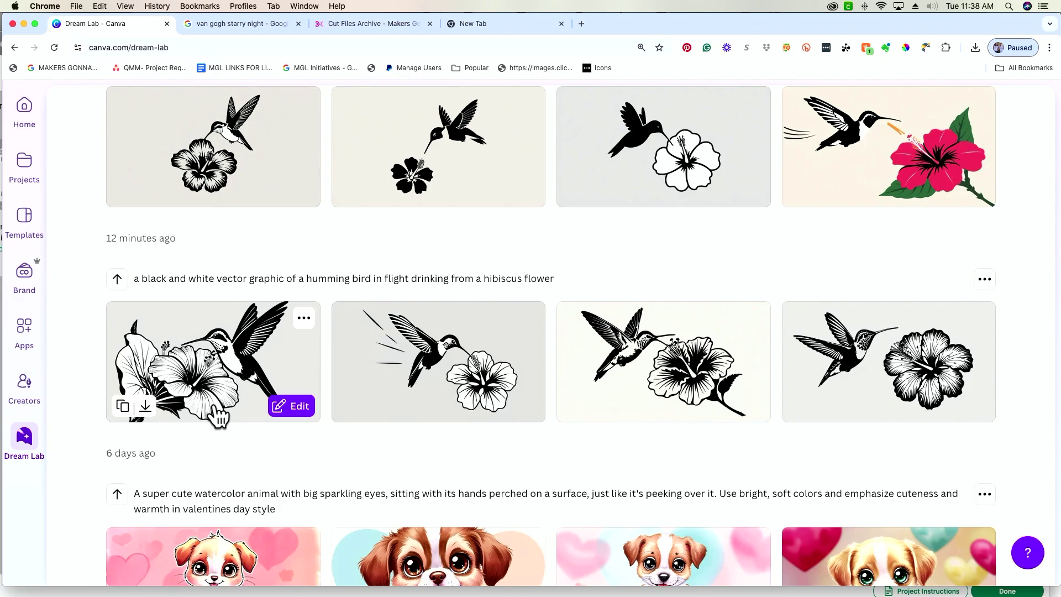
Step: Check the style list for the Vector option at its end, and close the list without choosing a style
scroll(213, 415, up, 10)
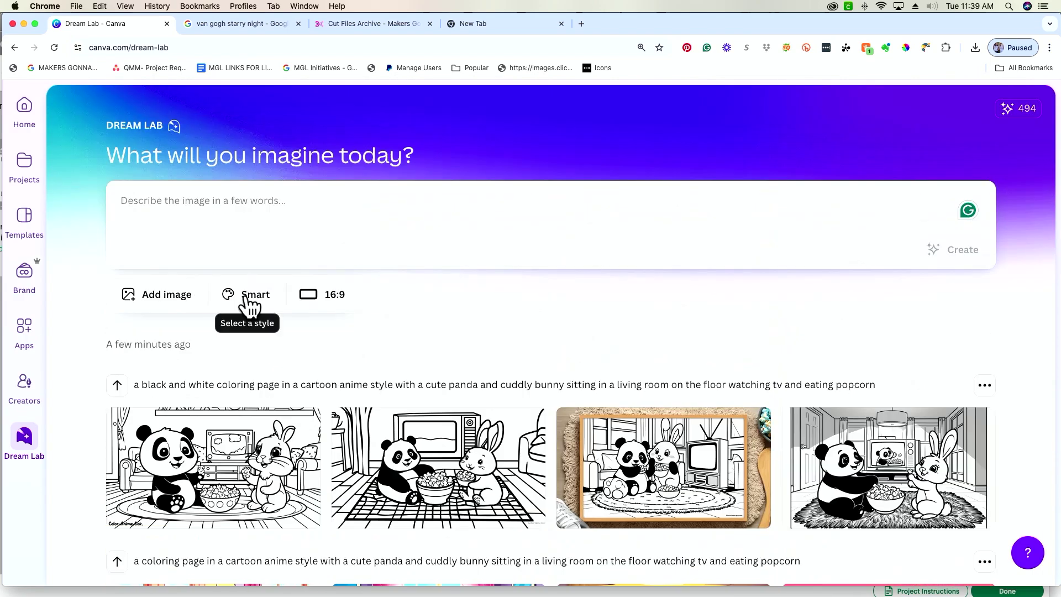
click(250, 294)
scroll(315, 504, down, 5)
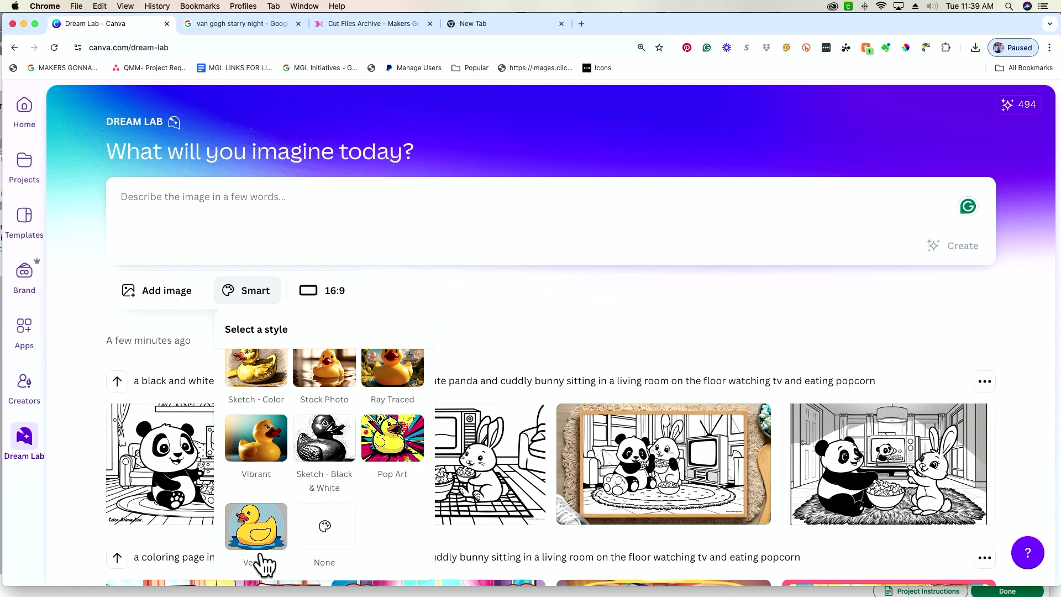
click(467, 335)
Step: Inspect the third image from the black and white vector humming bird prompt at enlarged size, and close the preview
scroll(466, 334, down, 10)
scroll(466, 338, down, 6)
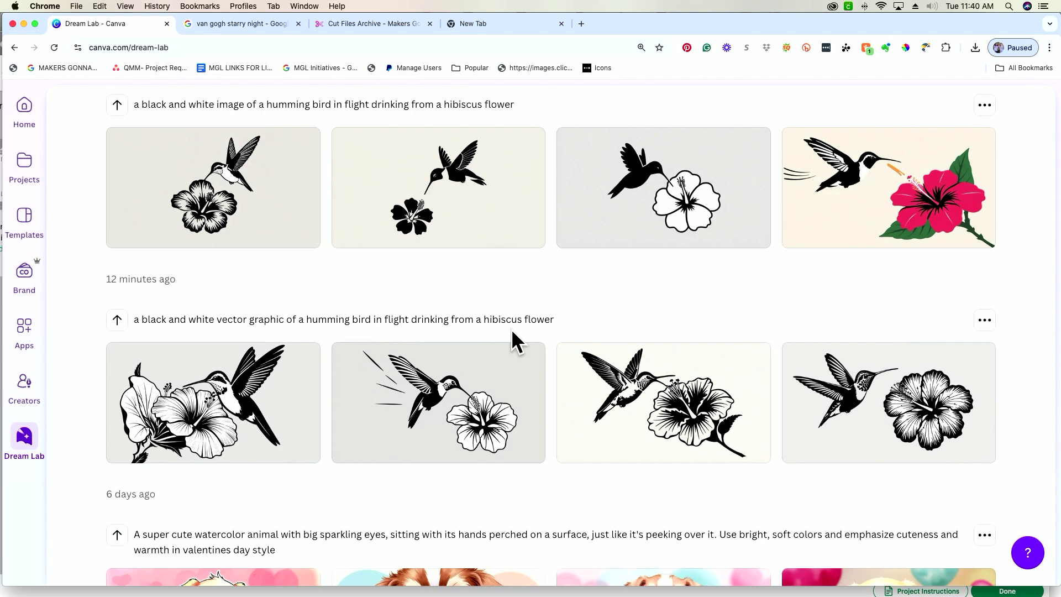
mouse_move(757, 424)
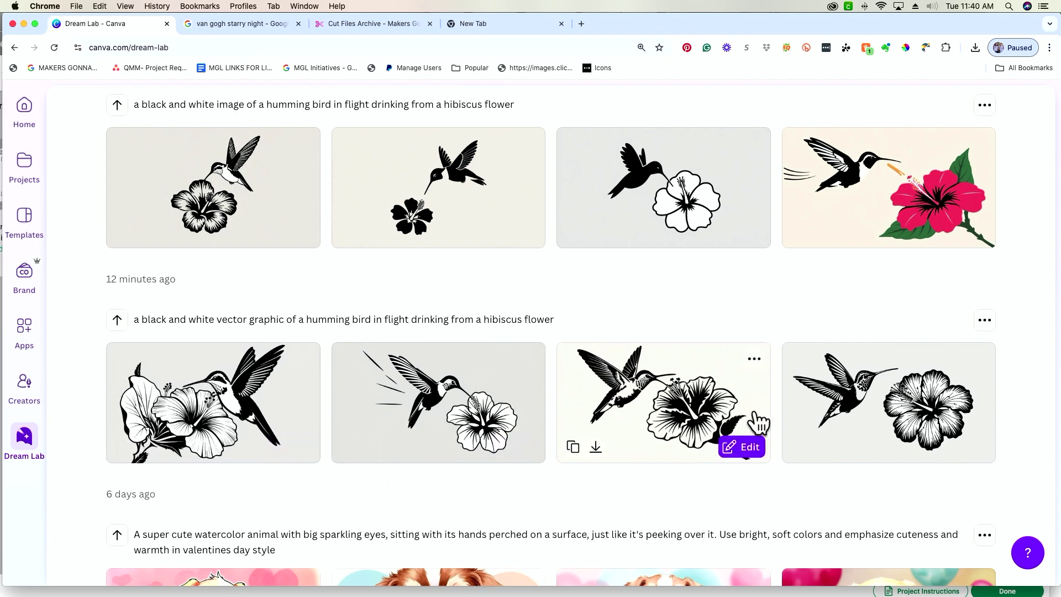
click(634, 391)
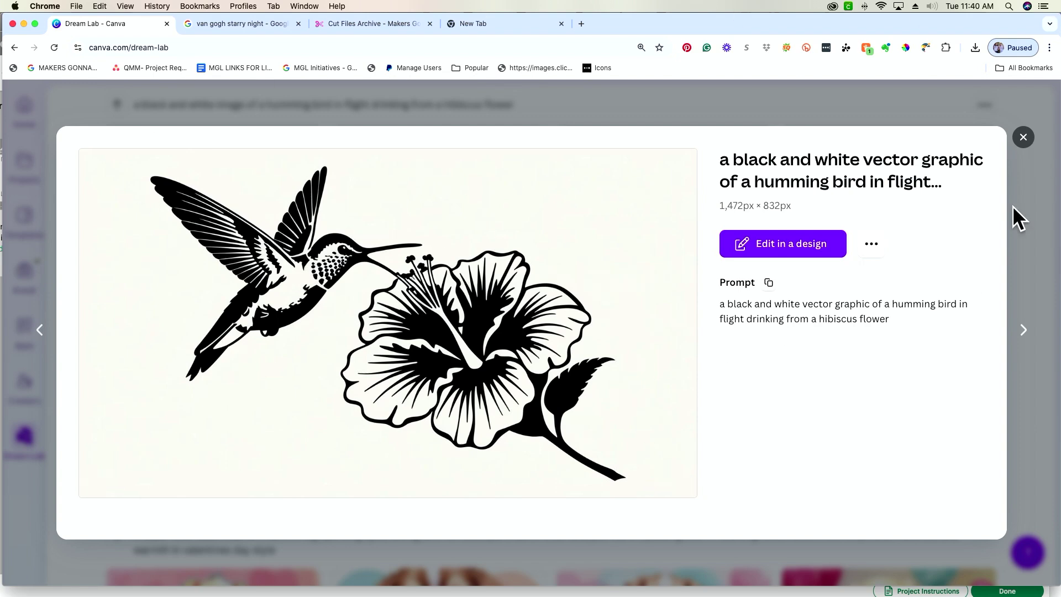
click(1024, 138)
Step: Compare the results of the "black and white image" humming bird prompt with those of the "black and white vector graphic" prompt
scroll(675, 398, up, 2)
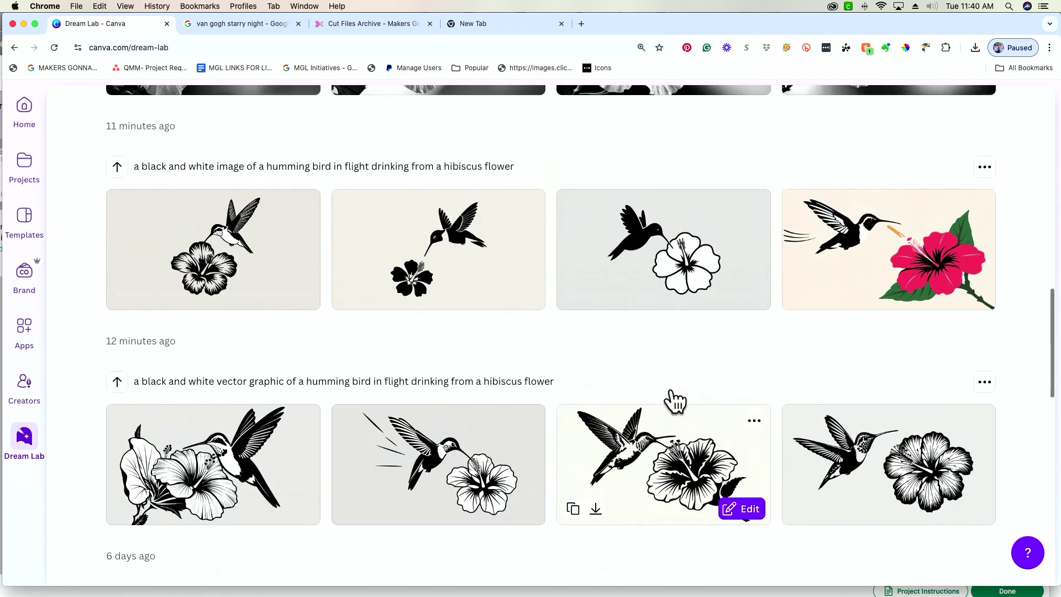
scroll(673, 398, up, 1)
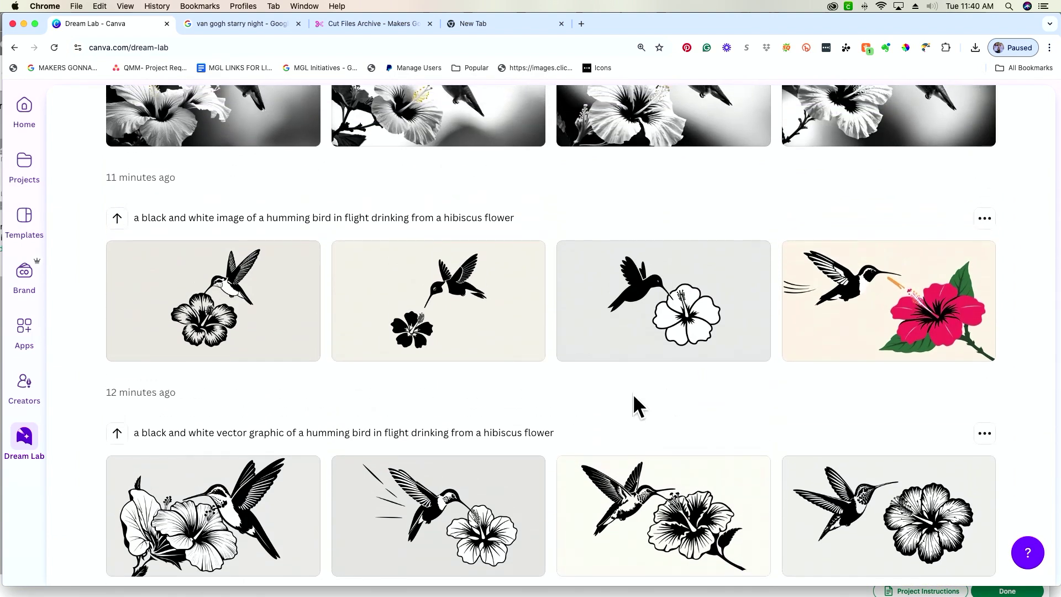
scroll(152, 320, up, 1)
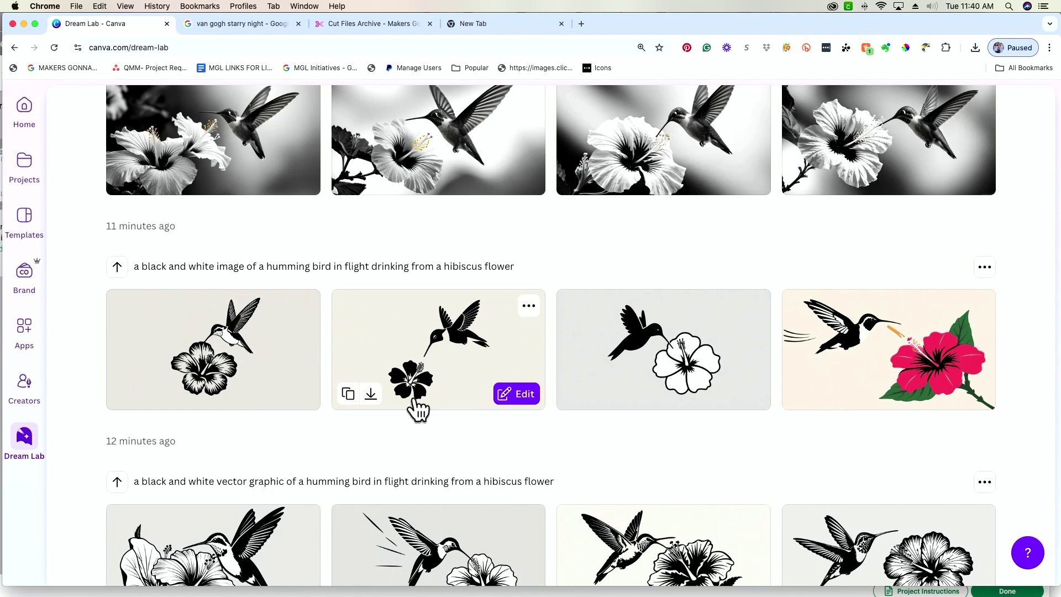
scroll(418, 409, down, 2)
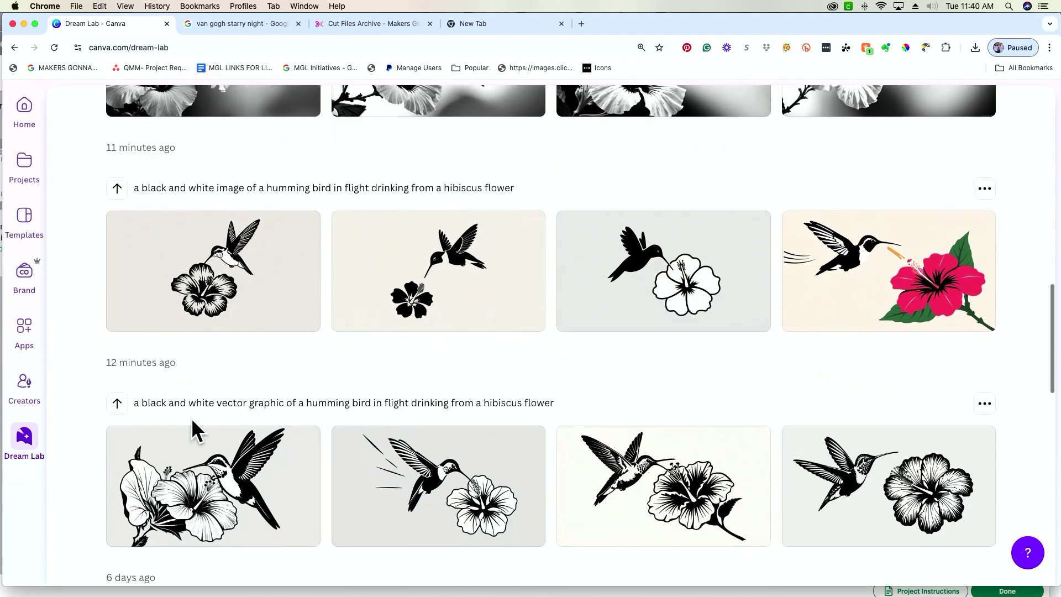
Step: Inspect the first and third graphic-style results of the "black and white image" humming bird prompt at enlarged size, closing each preview
scroll(277, 228, up, 3)
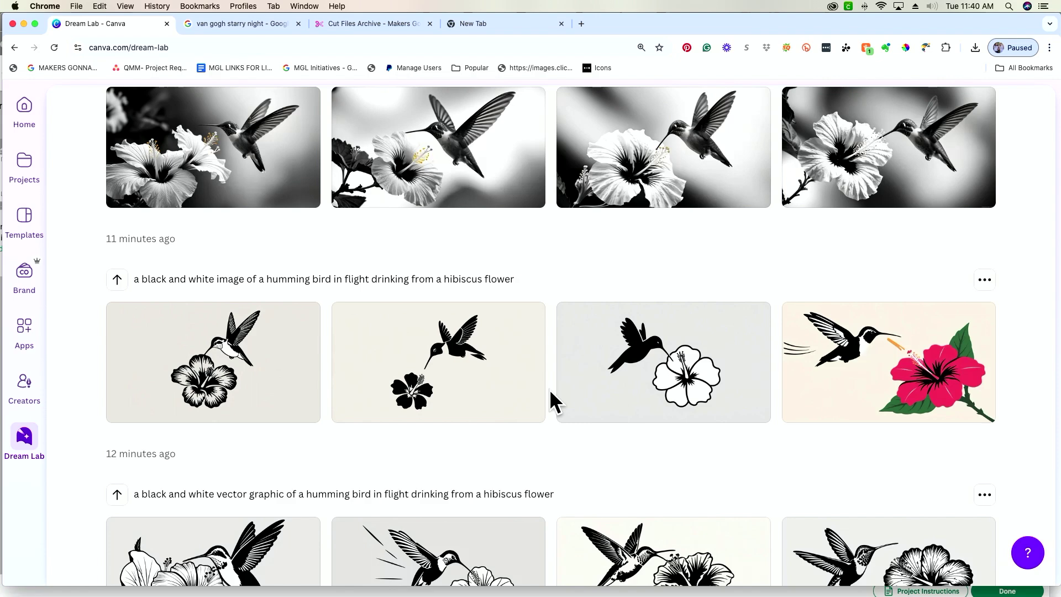
click(226, 384)
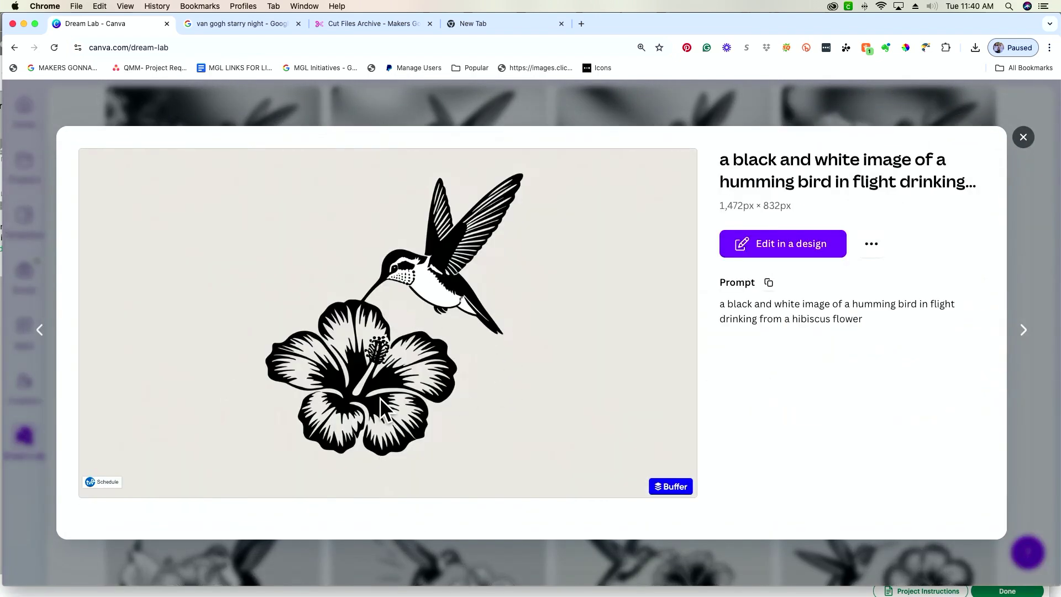
click(1014, 143)
click(653, 393)
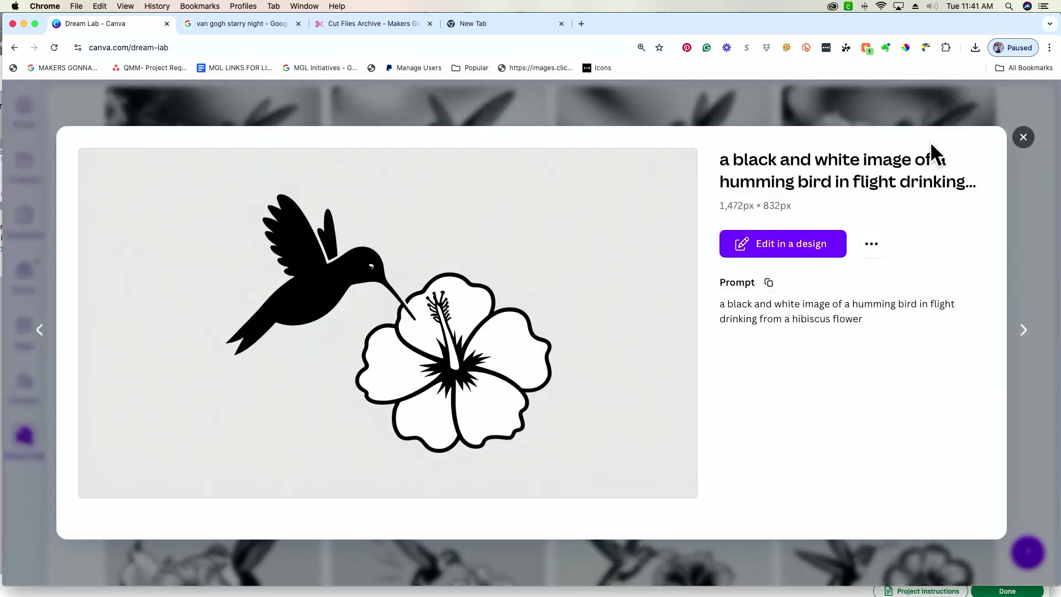
click(1028, 141)
Step: Inspect the first and third photo-style results of the "black and white image" humming bird prompt at enlarged size, closing each preview
scroll(599, 285, up, 5)
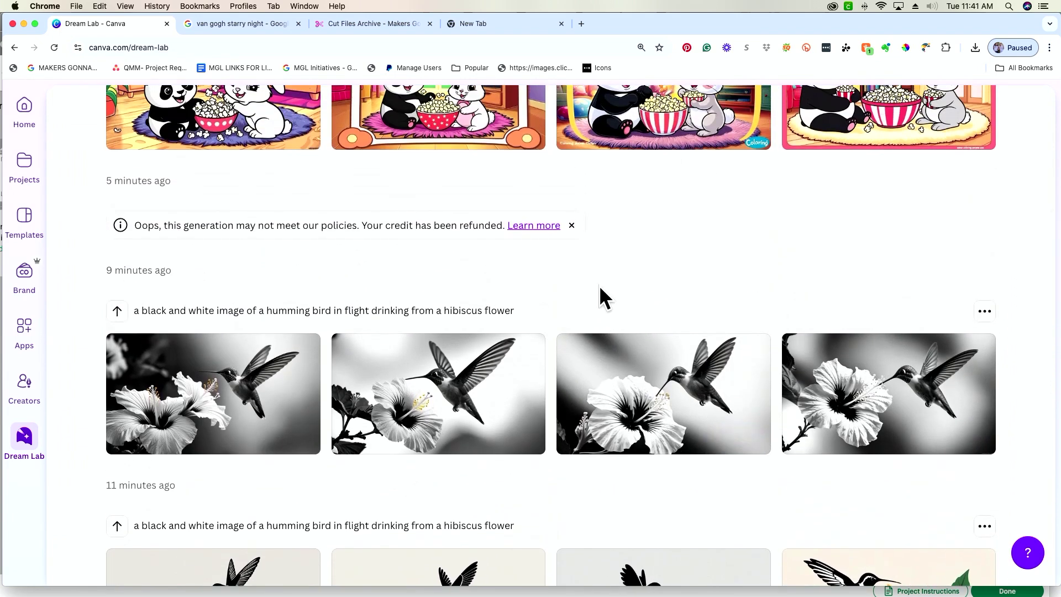
click(224, 409)
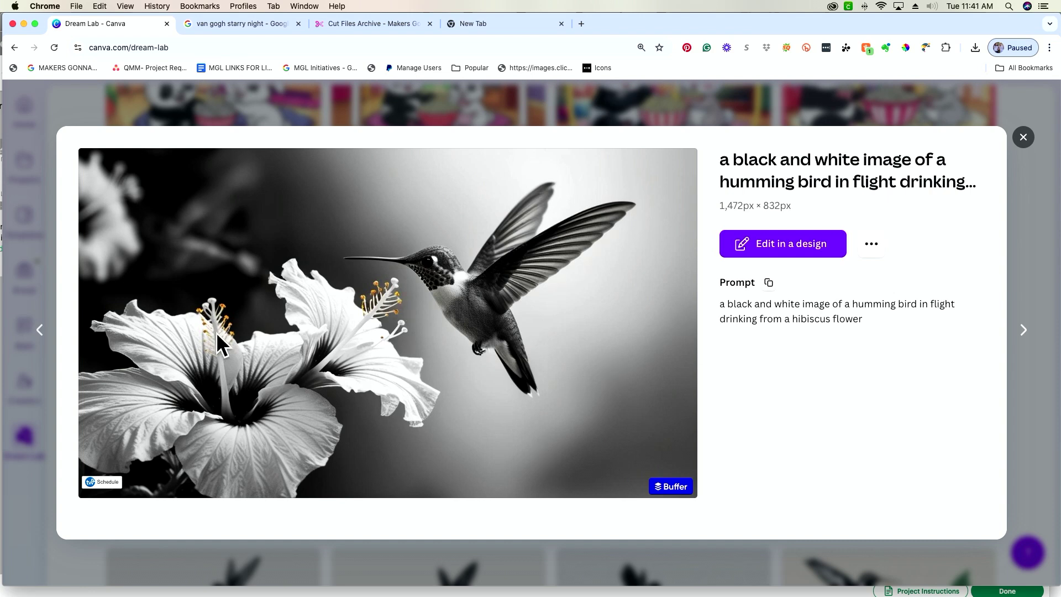
click(1022, 138)
click(604, 379)
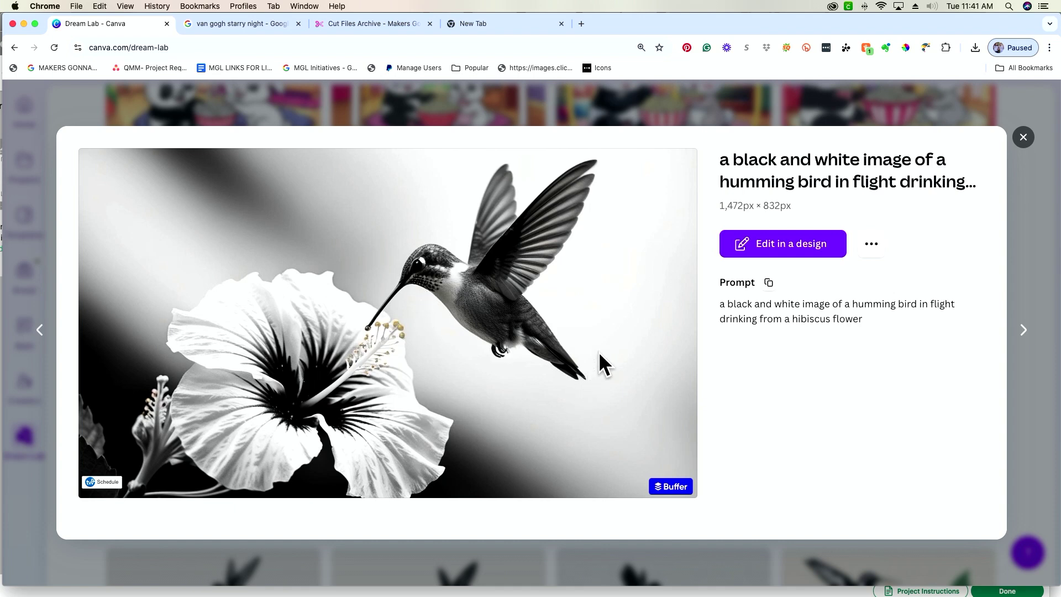
click(1024, 138)
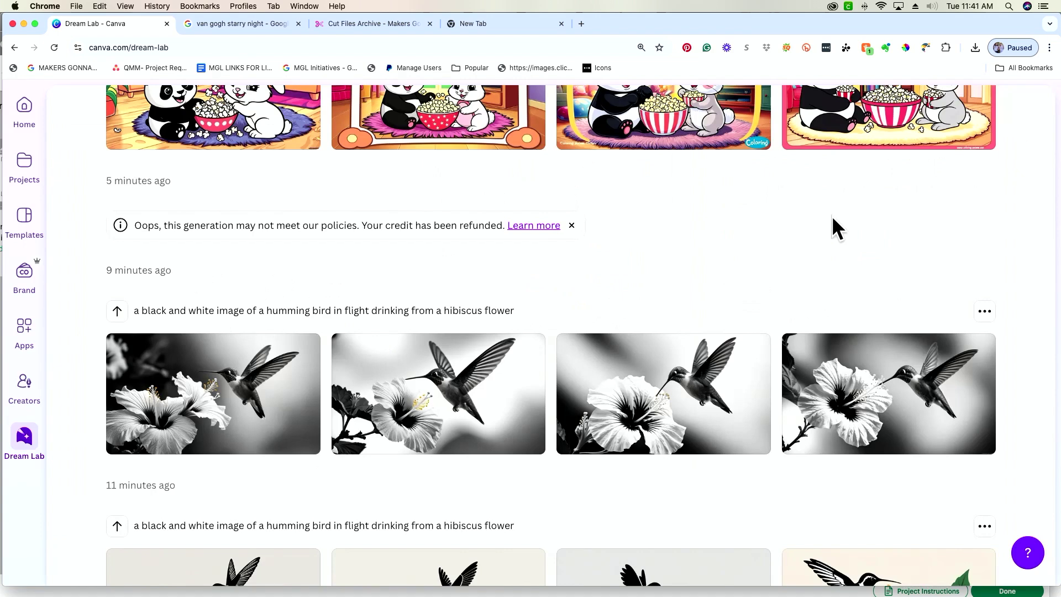
Step: Compare the results of the panda and bunny "coloring page" prompt with those of the "black and white coloring page" prompt
scroll(805, 228, up, 4)
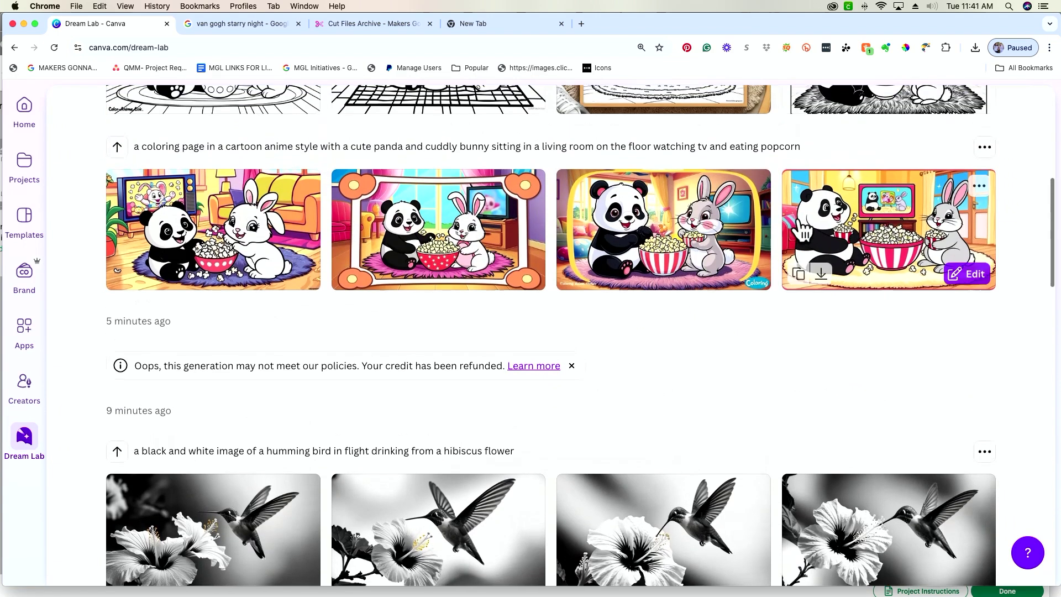
scroll(801, 229, up, 2)
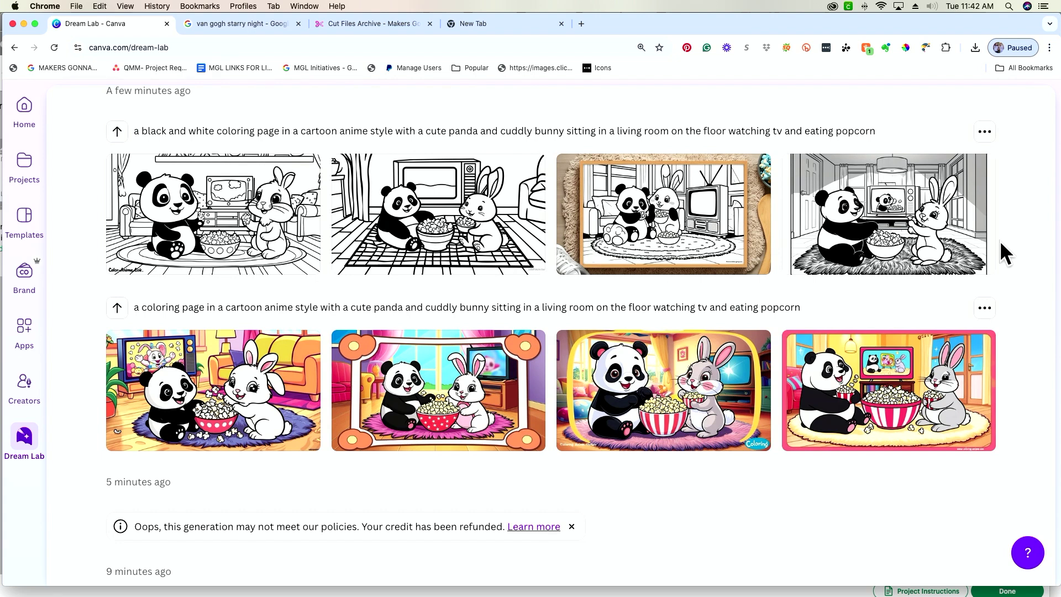
mouse_move(162, 230)
scroll(162, 229, up, 3)
scroll(161, 220, up, 4)
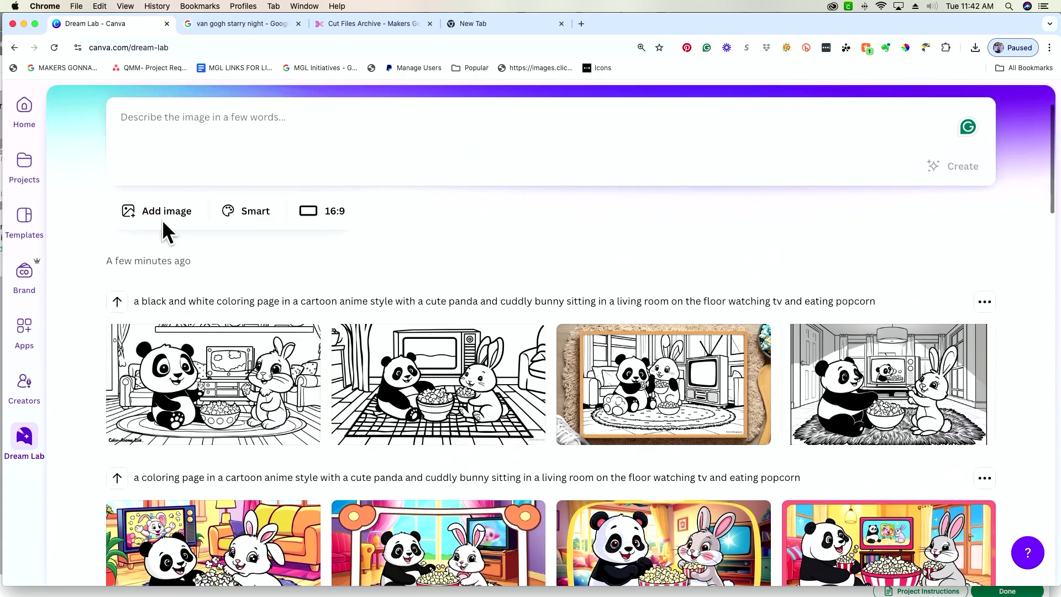
scroll(213, 387, down, 4)
scroll(213, 379, down, 1)
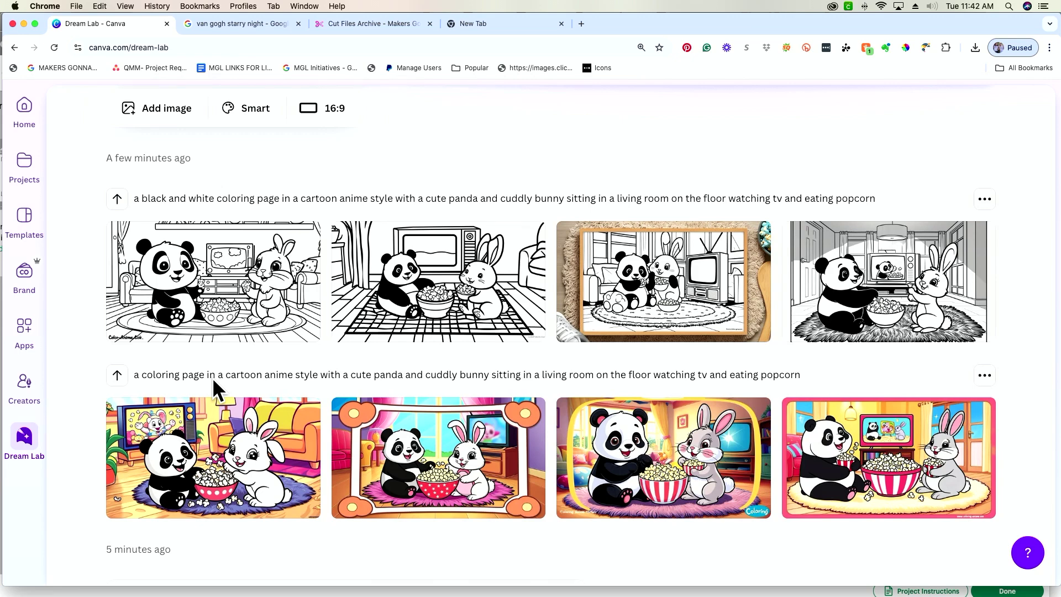
Step: Inspect the first image of each of the two panda and bunny coloring page prompts at enlarged size, closing each preview
click(215, 255)
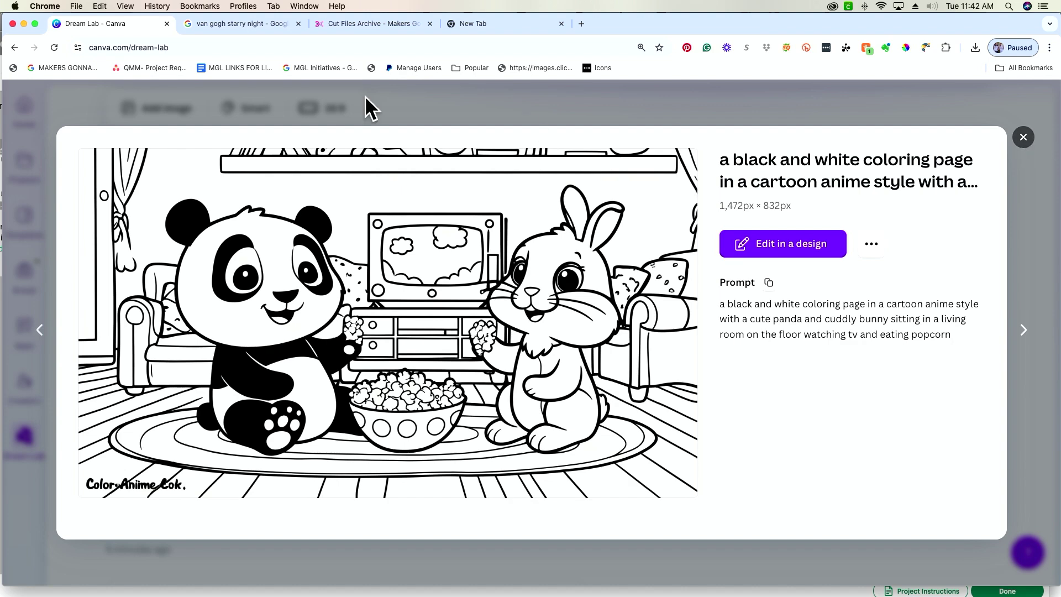
click(1023, 138)
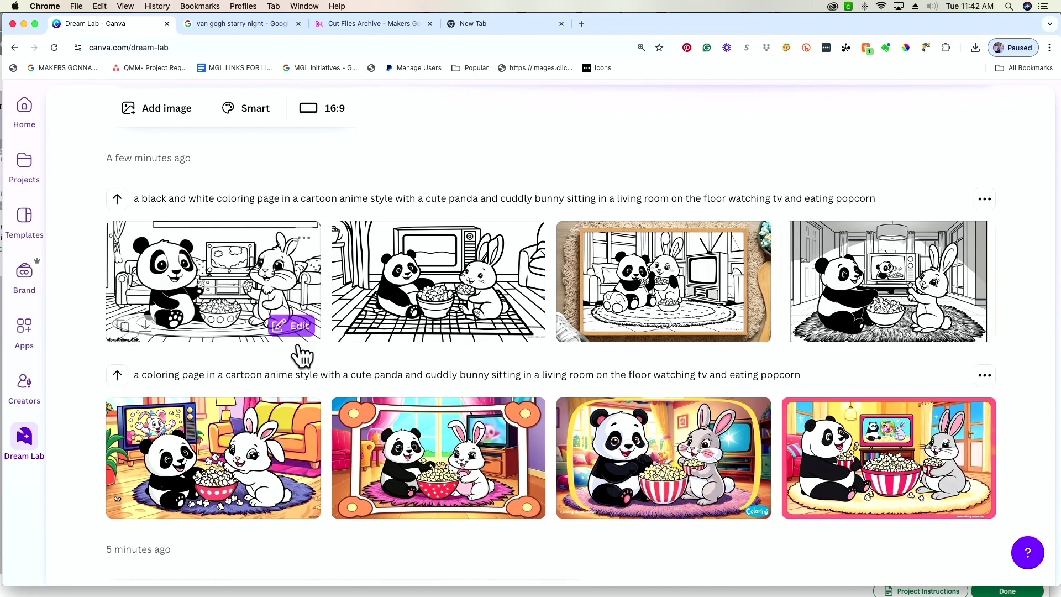
click(234, 477)
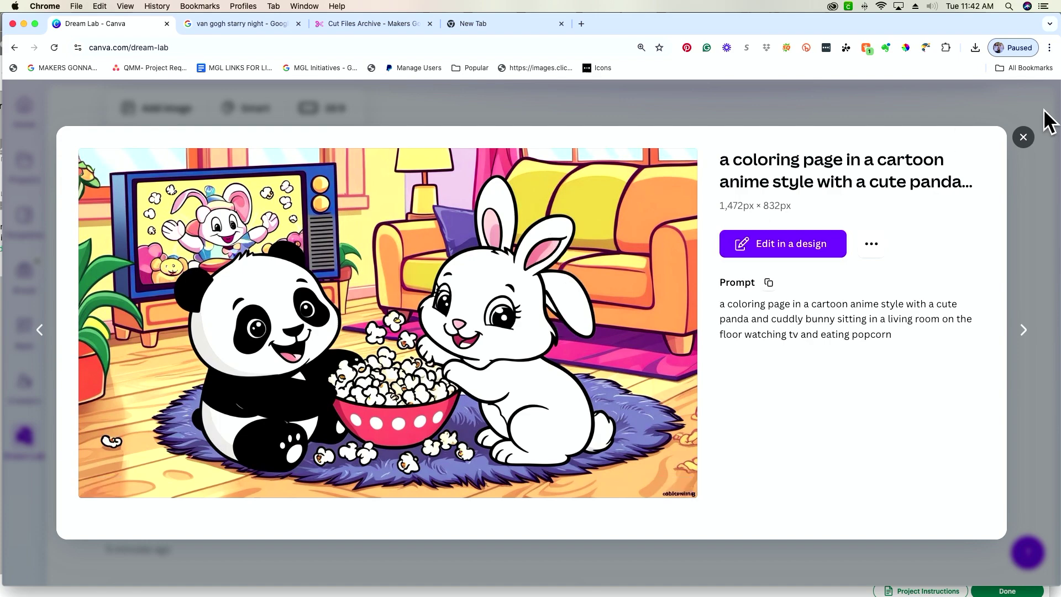
click(1023, 137)
Step: Write the prompt "A mountain landscape in a painted Van Gogh style with a field full of vibrant flowers in the foreground."
scroll(437, 192, up, 3)
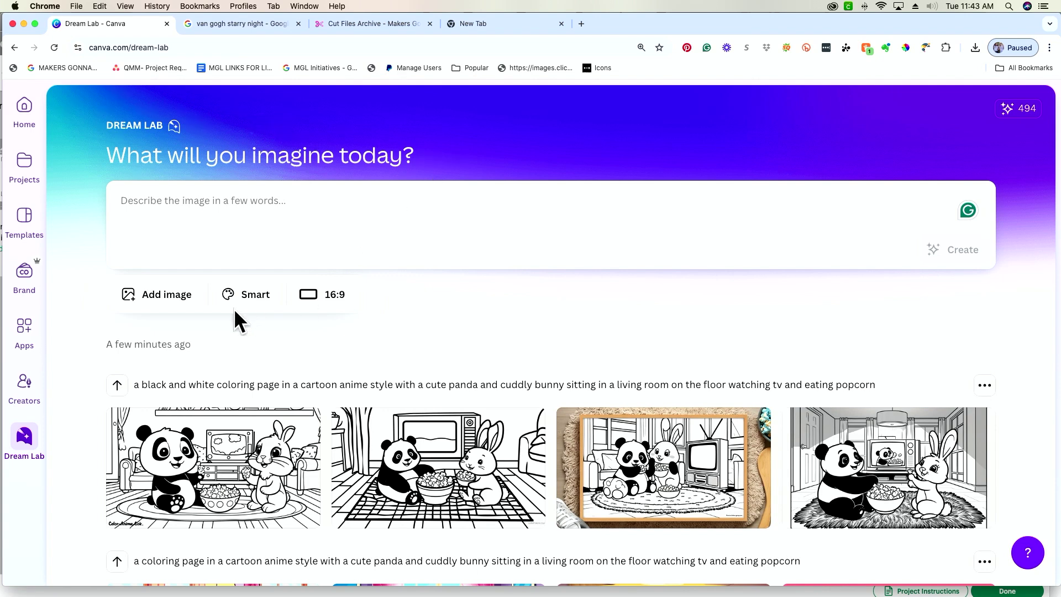
click(327, 222)
text(A )
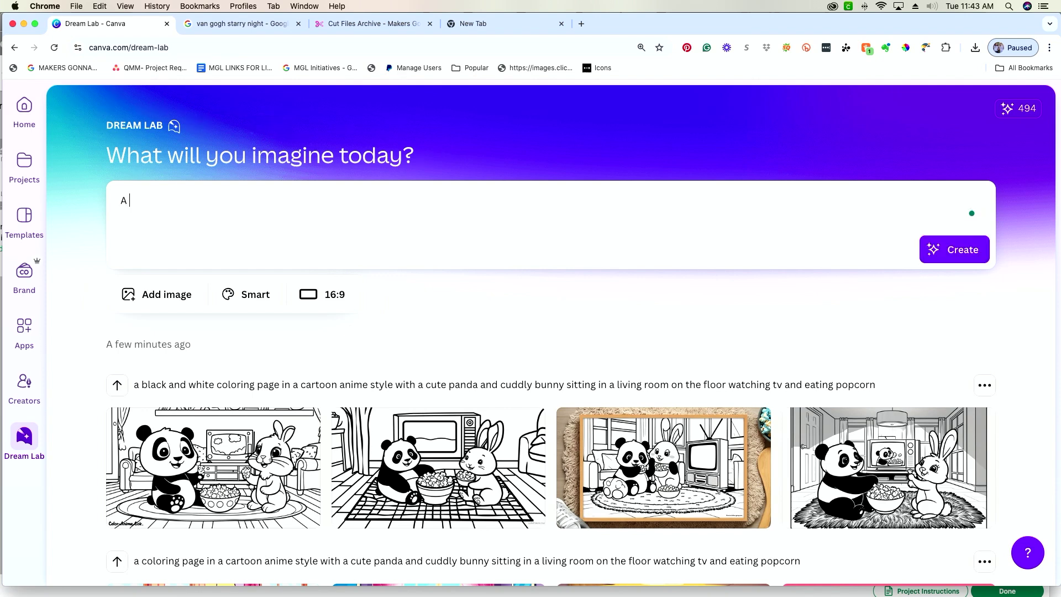
text(mountain landscape in a painted v)
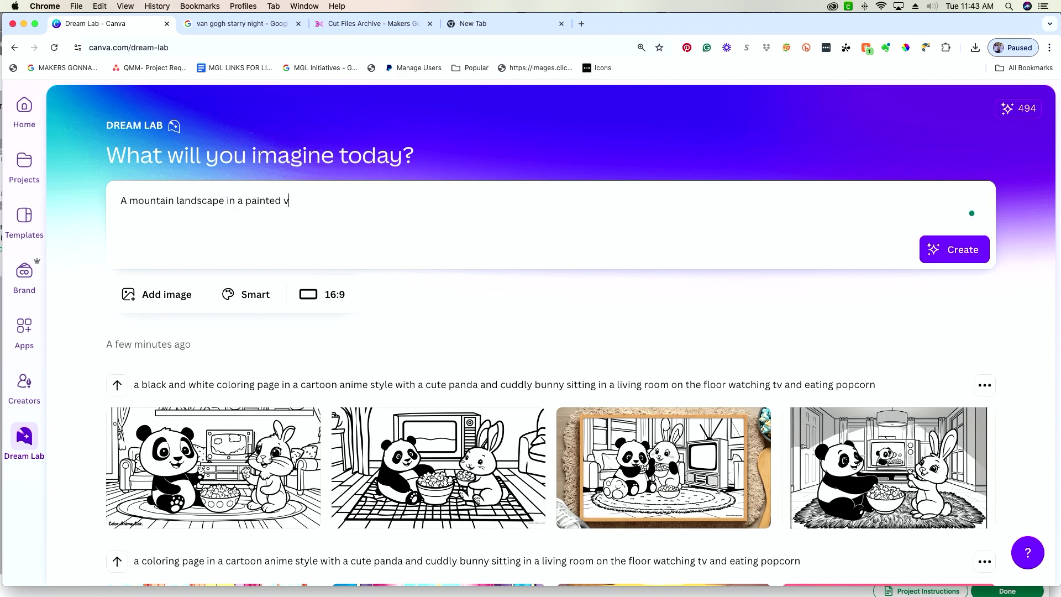
text(angogh)
key(BackSpace)
key(BackSpace)
key(BackSpace)
key(BackSpace)
key(BackSpace)
key(BackSpace)
key(BackSpace)
key(BackSpace)
text(Van Gogh style with a field )
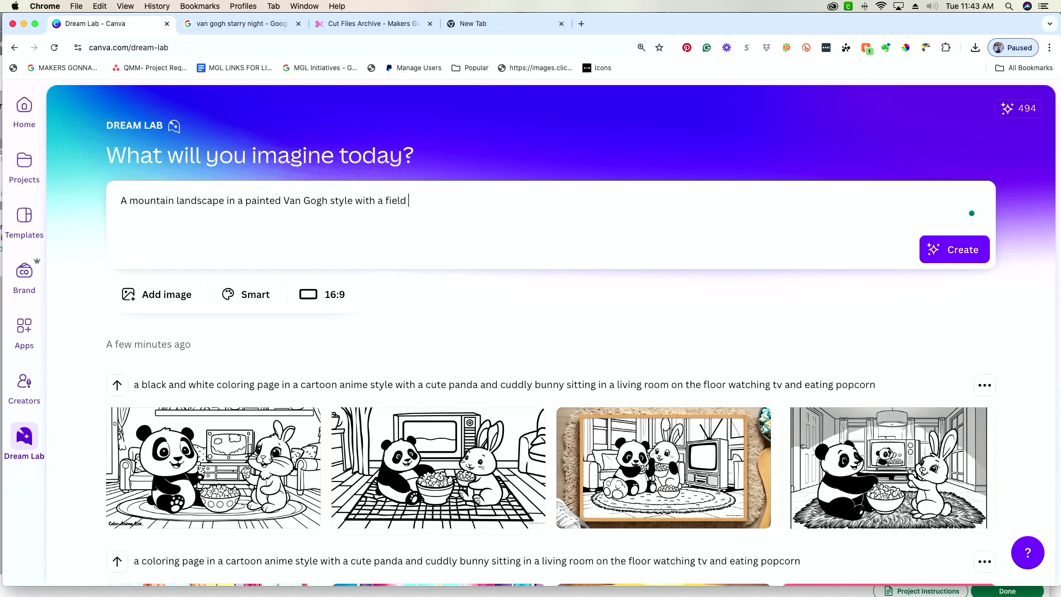
text(full of vibrant flowers in the foreground )
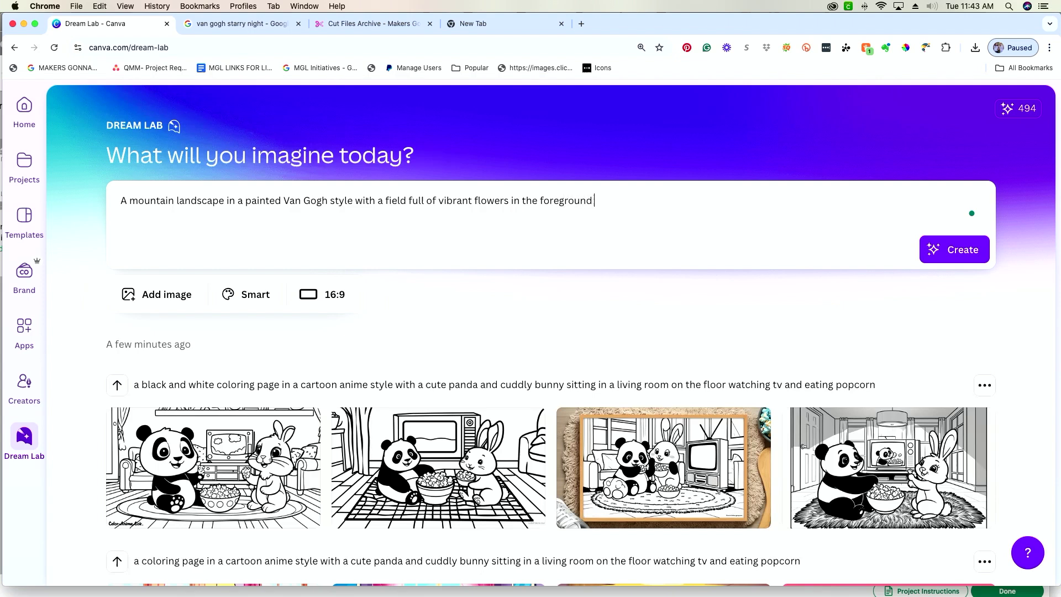
text(.)
Step: Switch to the Google results for "van gogh starry night" and take a screenshot of the enlarged Starry Night painting
click(244, 25)
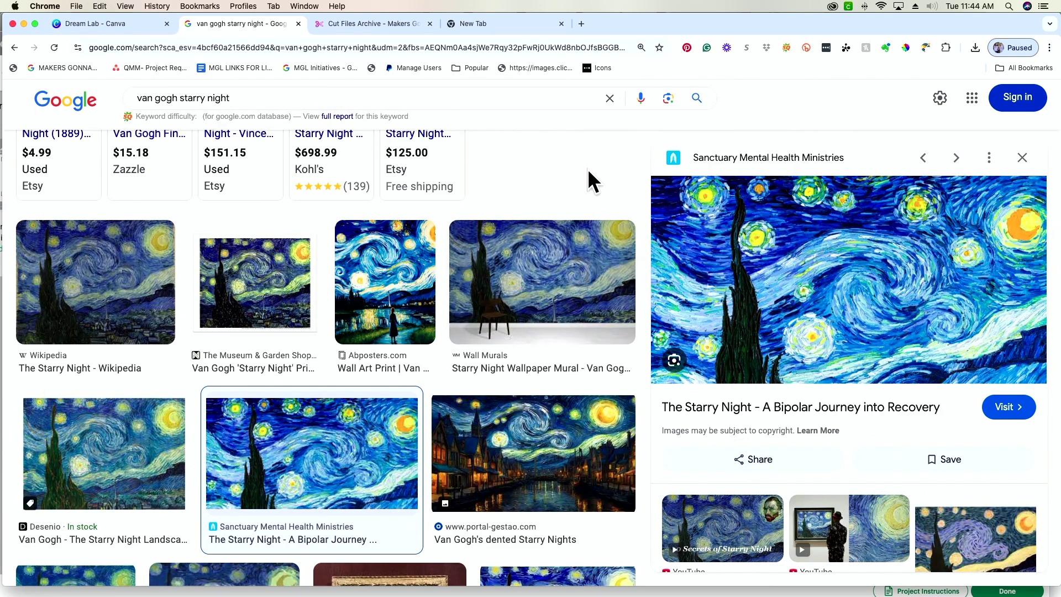
key(super+shift+4)
drag(655, 178, 1044, 371)
drag(1044, 370, 1044, 370)
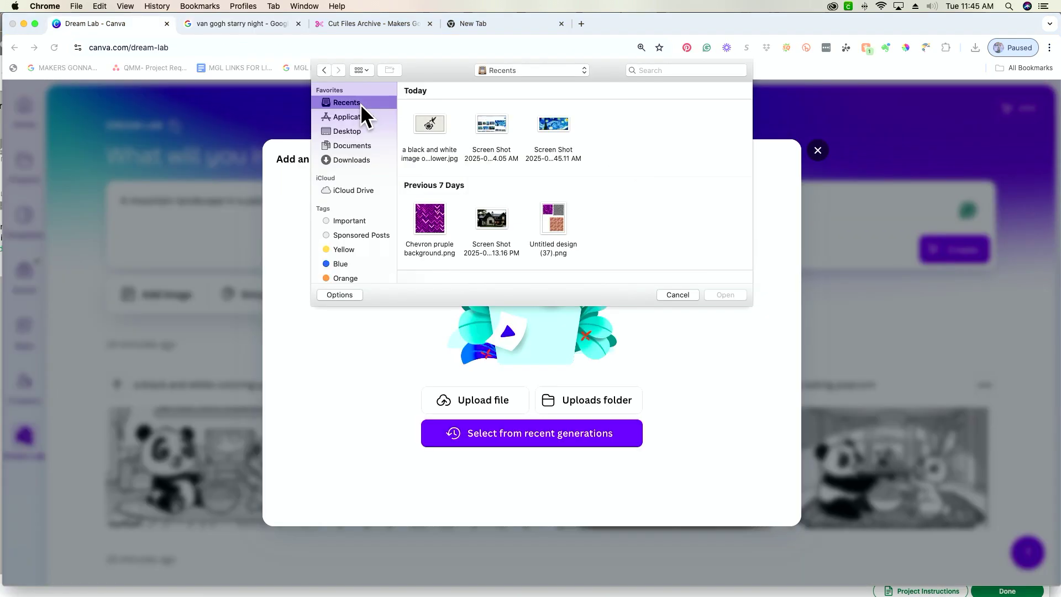
Step: Upload the new Starry Night screenshot from the recent files as the reference image, and generate the mountain landscape images
click(558, 127)
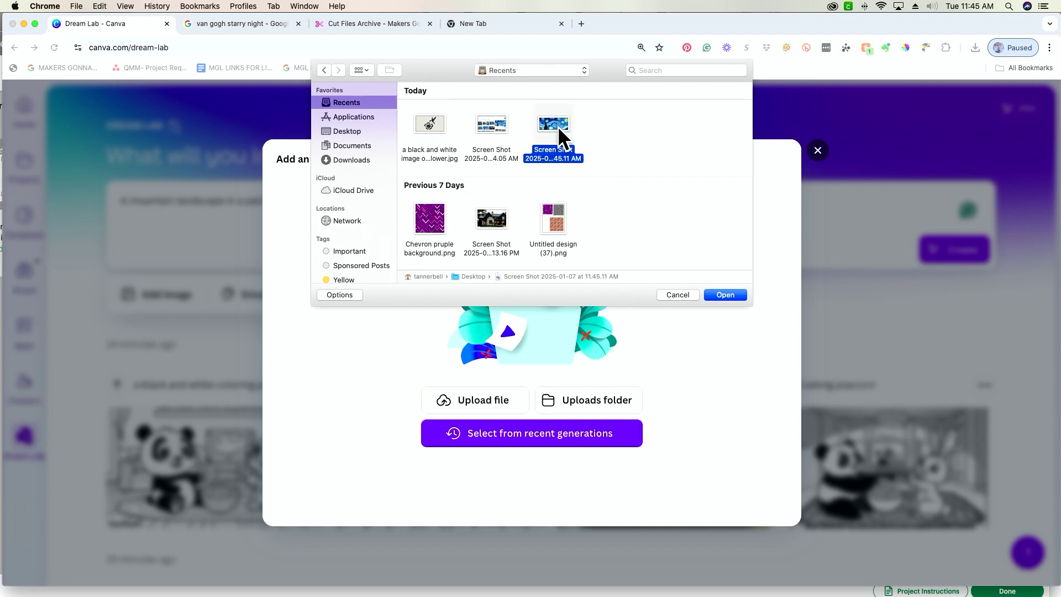
click(736, 296)
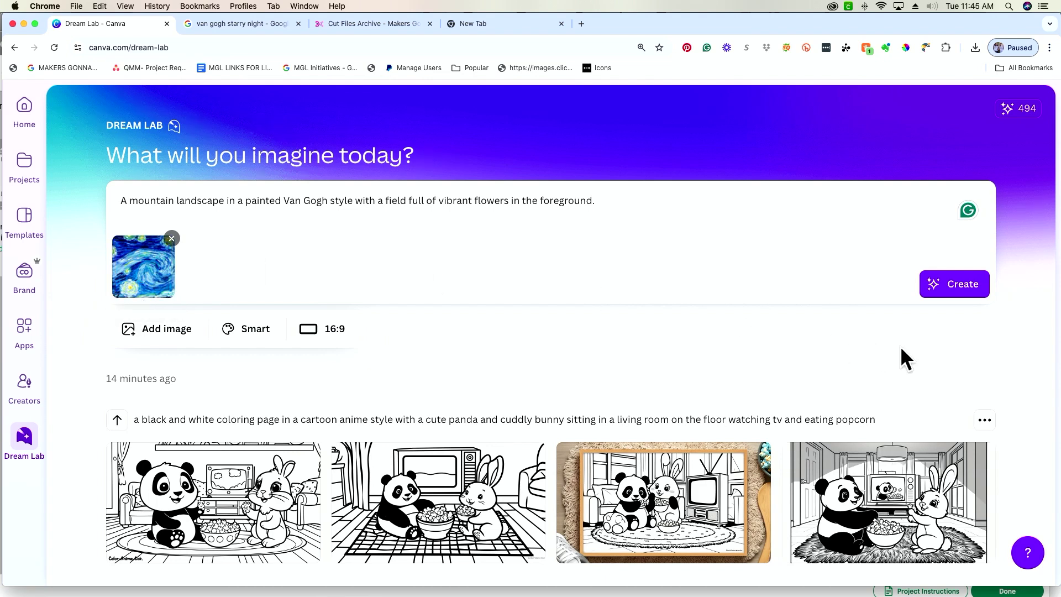
click(967, 293)
Step: Review the mountain landscape images generated with the Starry Night reference, view the third one enlarged, and close the preview
scroll(970, 287, down, 5)
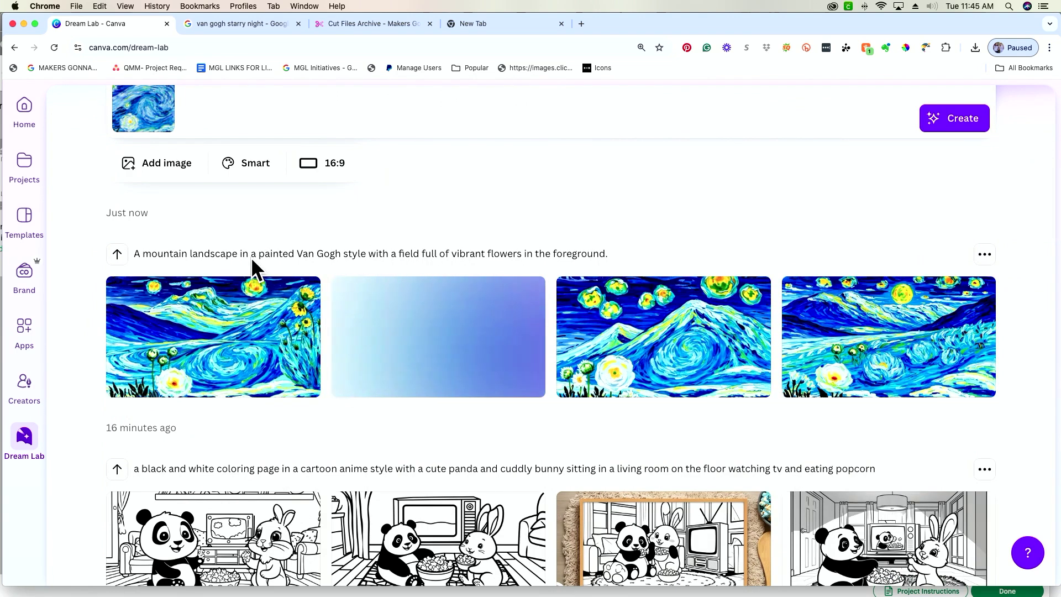
scroll(251, 257, up, 2)
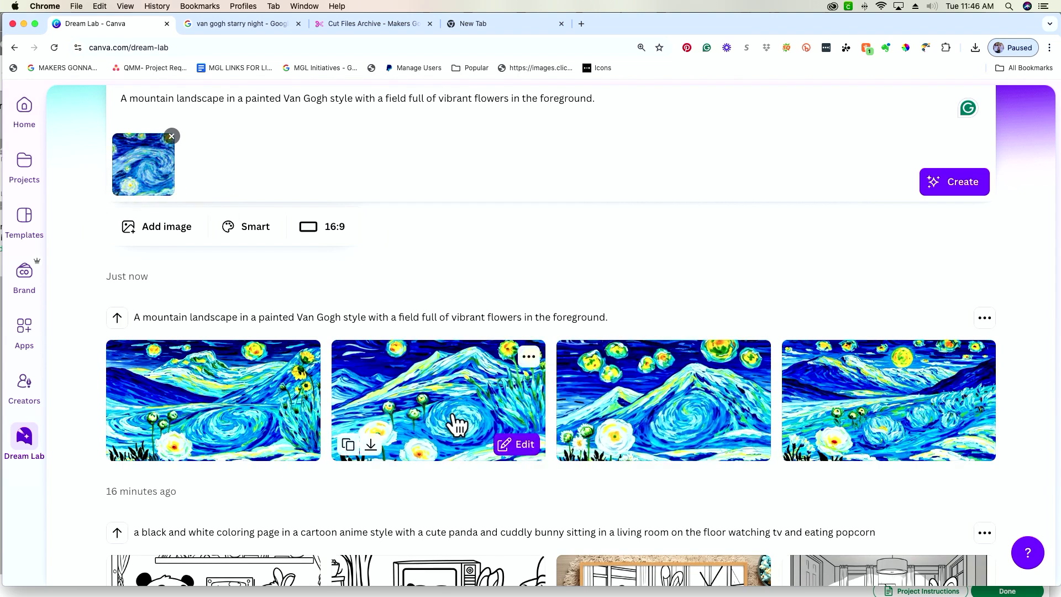
click(731, 410)
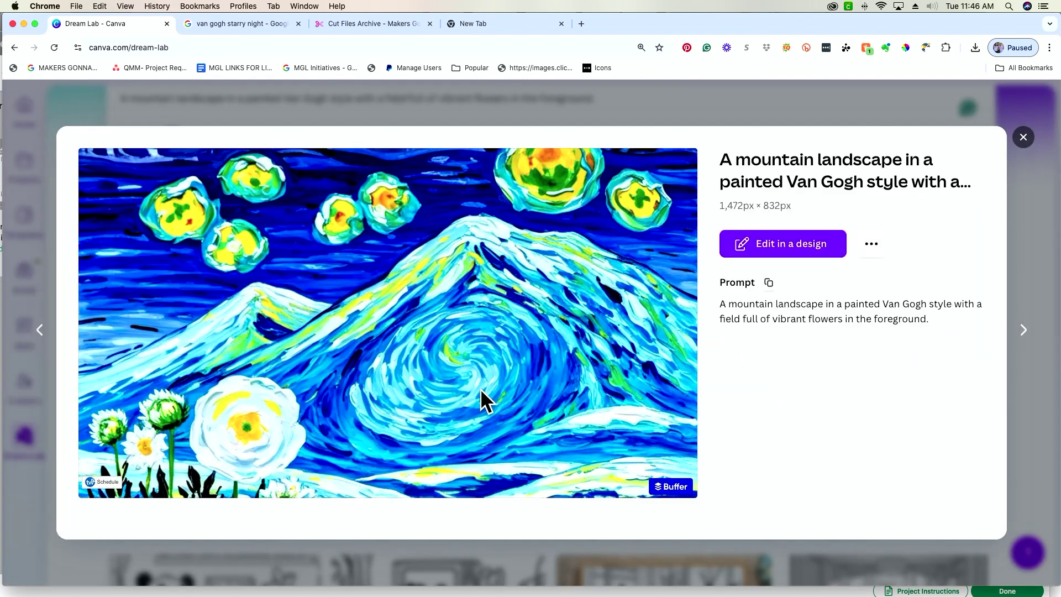
click(1023, 137)
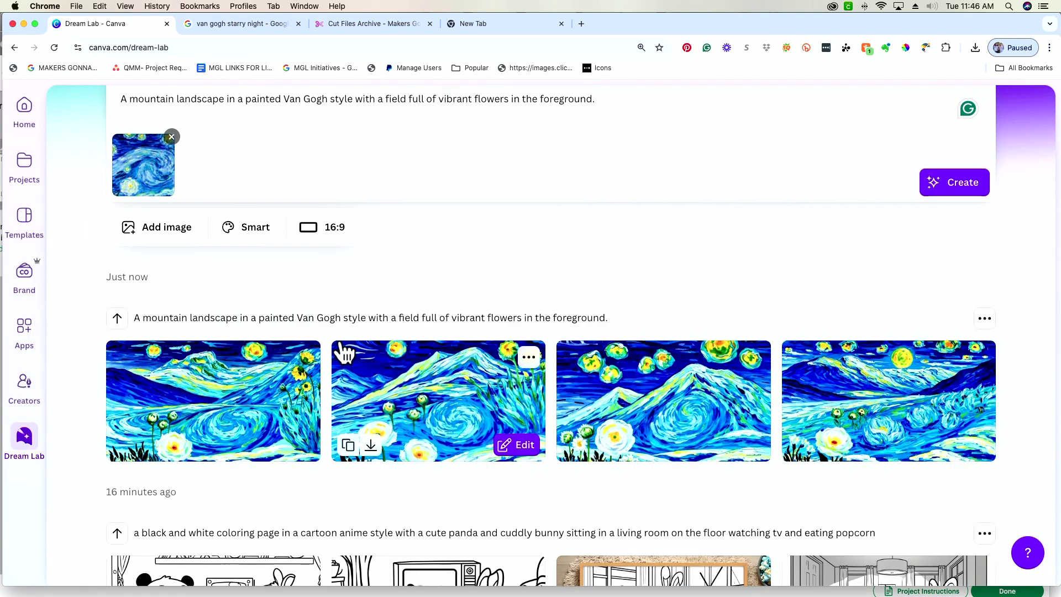
Step: Remove the Starry Night reference image and generate images again from the same mountain landscape prompt
scroll(342, 351, up, 3)
click(172, 238)
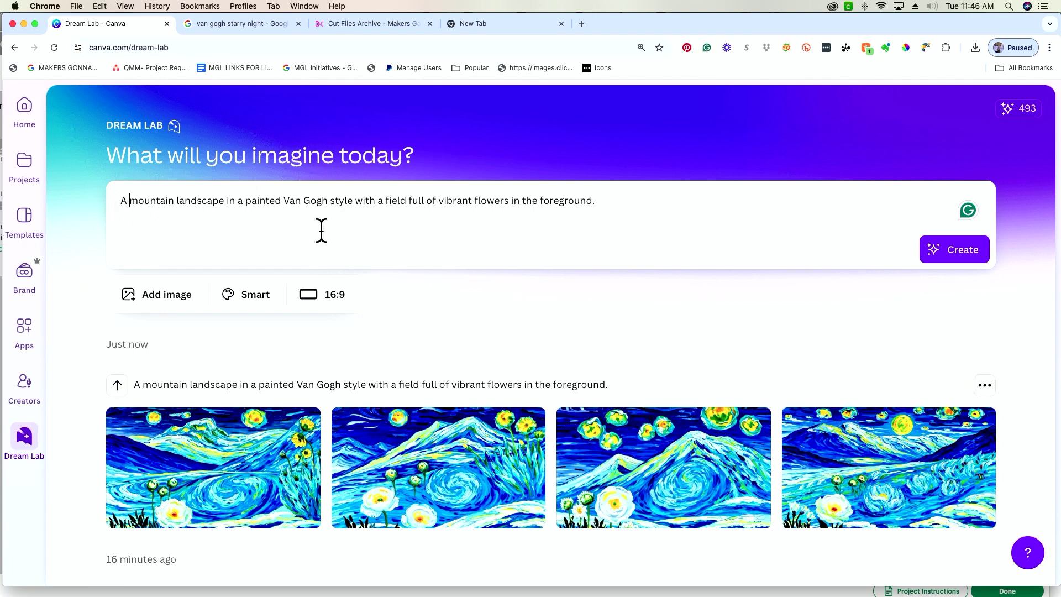
click(965, 269)
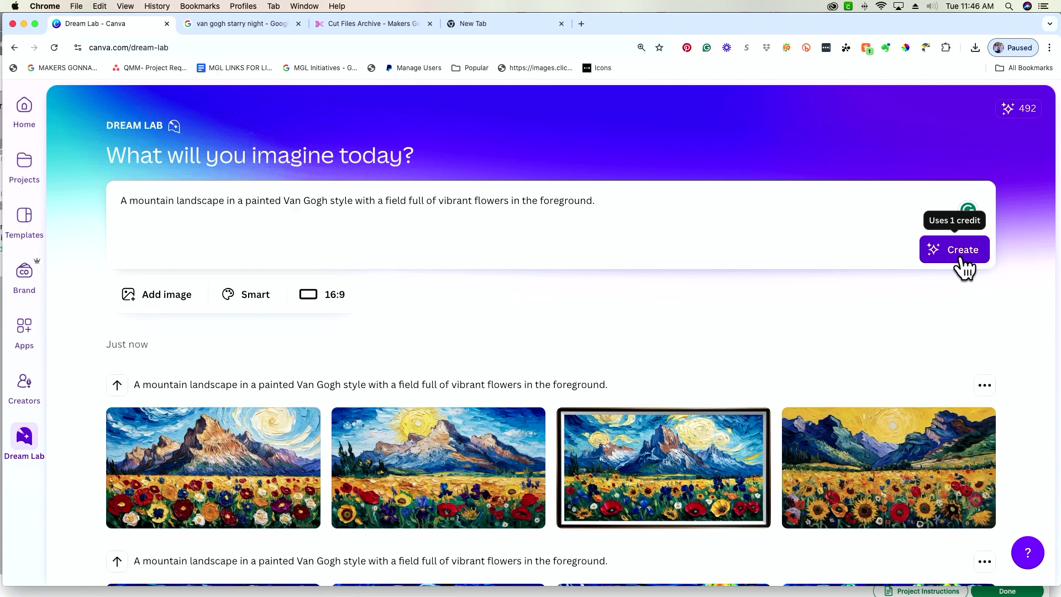
Step: Compare the mountain landscape images made with and without the reference, view the first image made without it enlarged, and close the preview
mouse_move(237, 502)
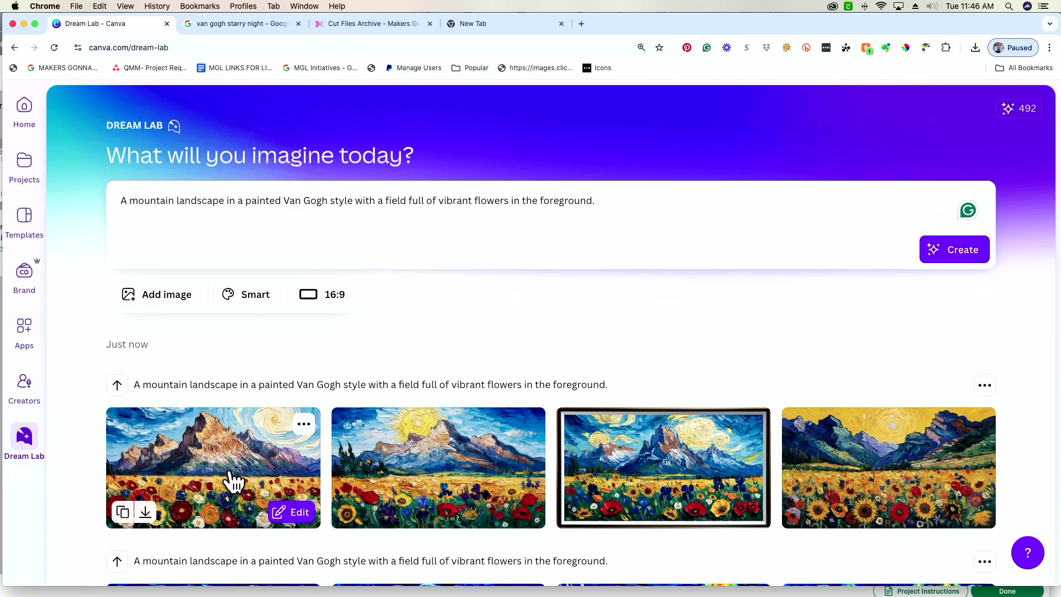
scroll(231, 479, down, 5)
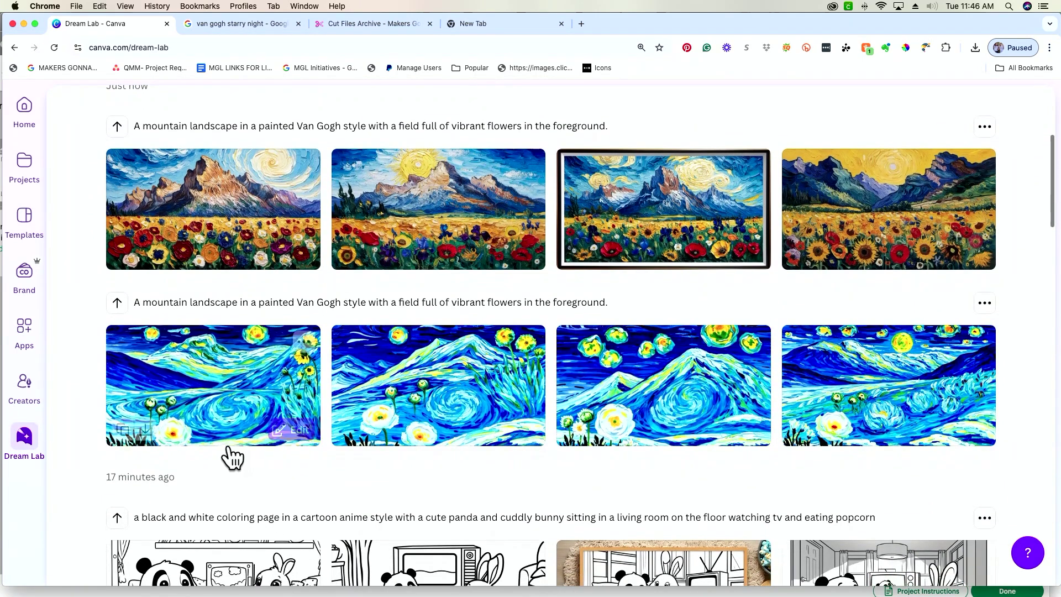
mouse_move(212, 397)
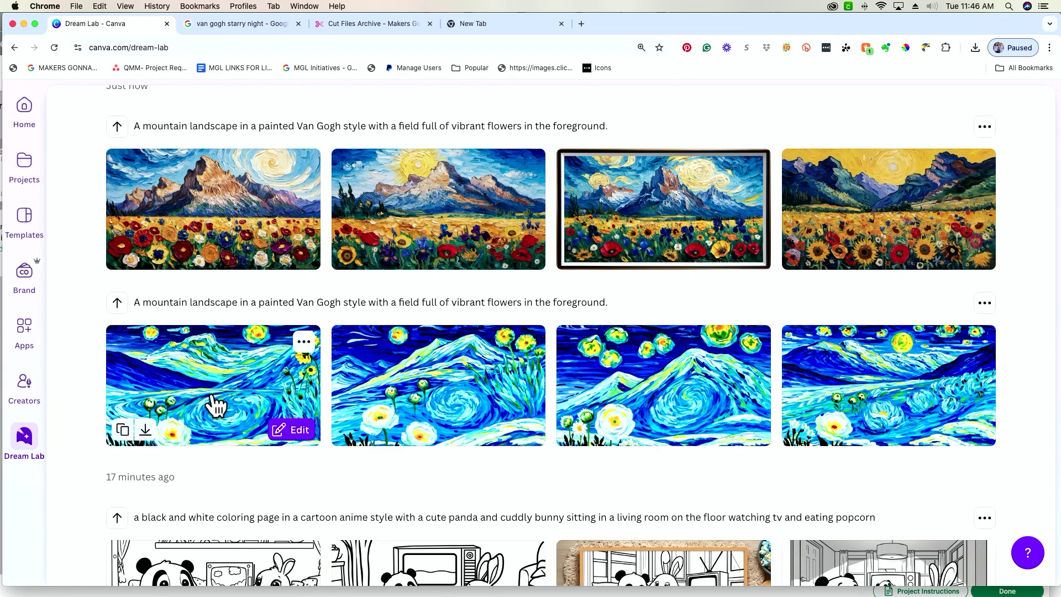
scroll(216, 406, up, 4)
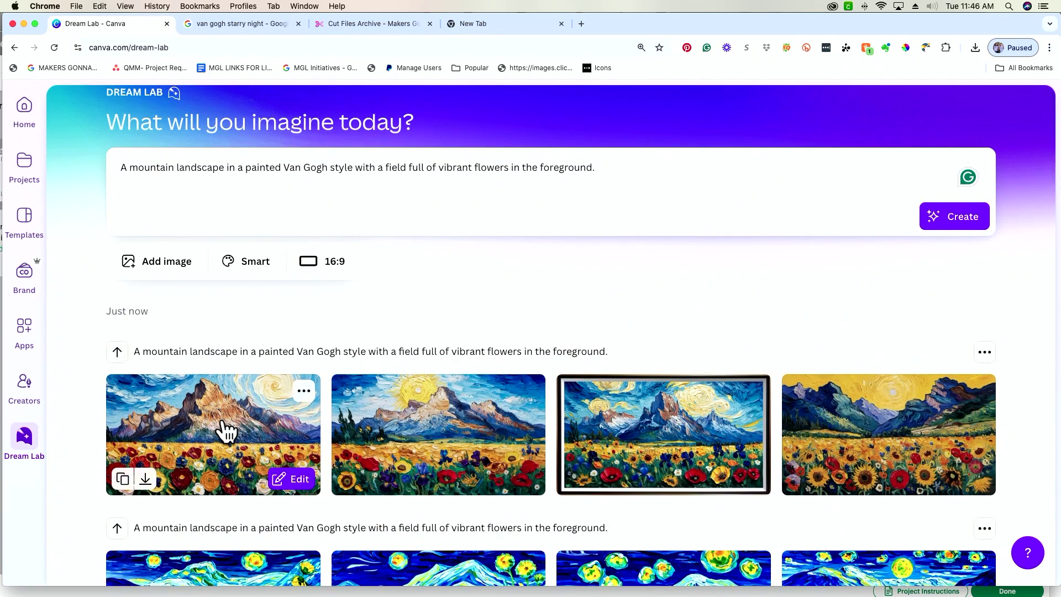
click(226, 431)
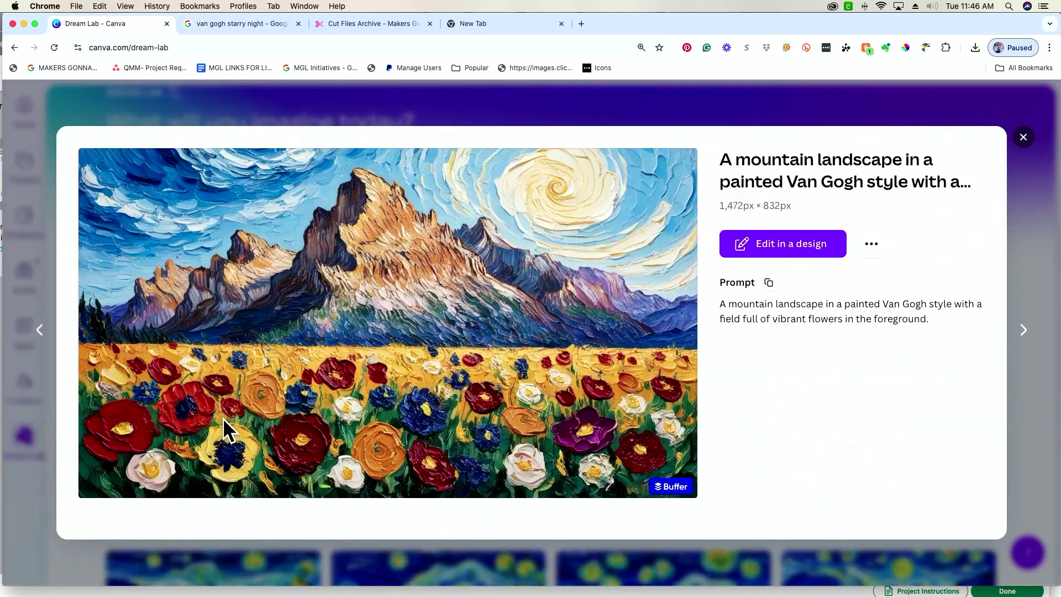
click(48, 344)
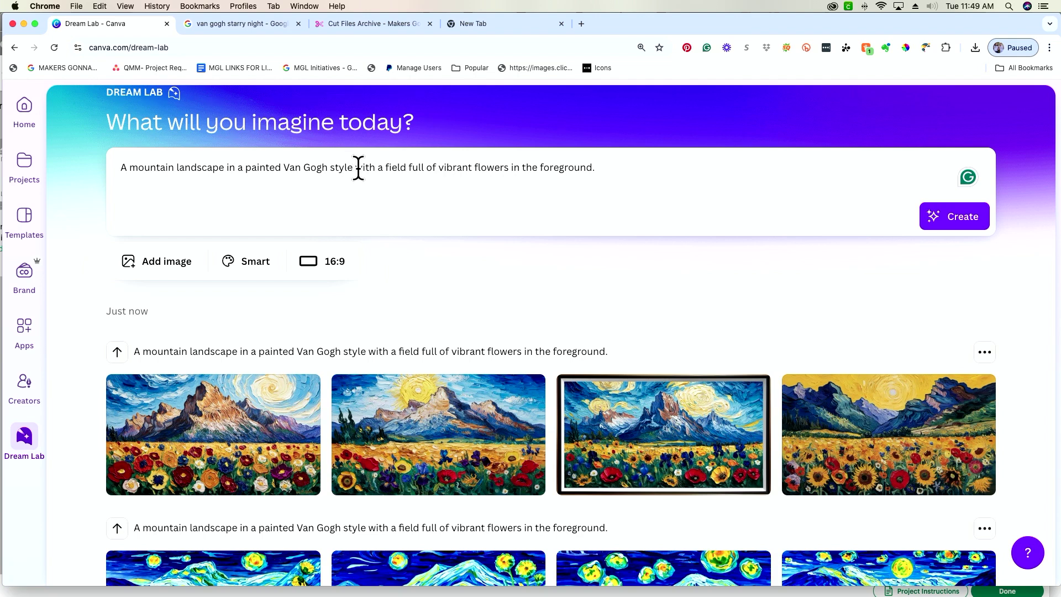
Step: Replace the mountain landscape prompt with "a realistic background of a living area"
scroll(358, 168, down, 1)
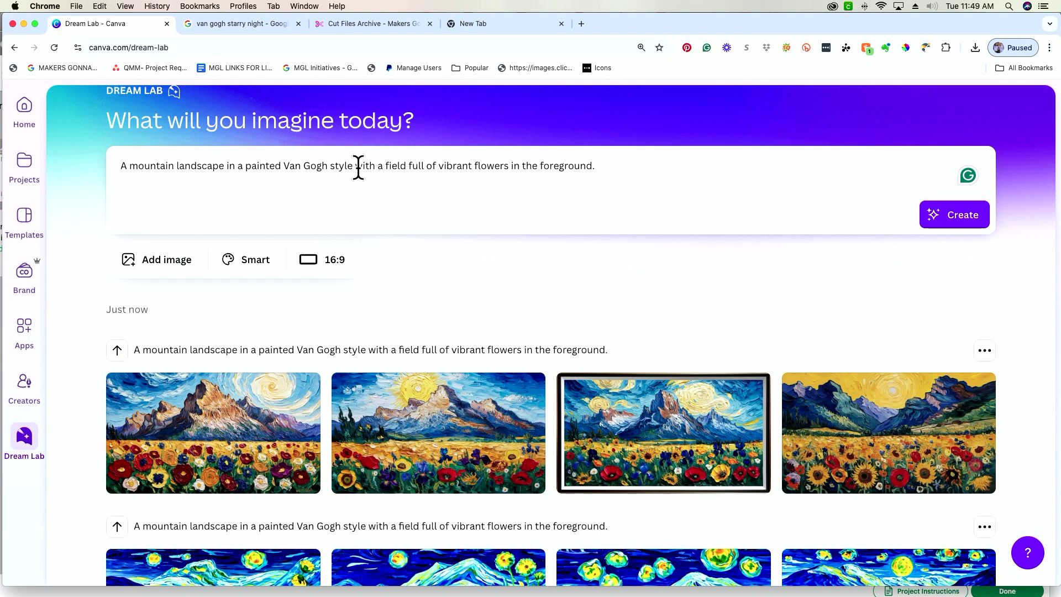
triple_click(358, 168)
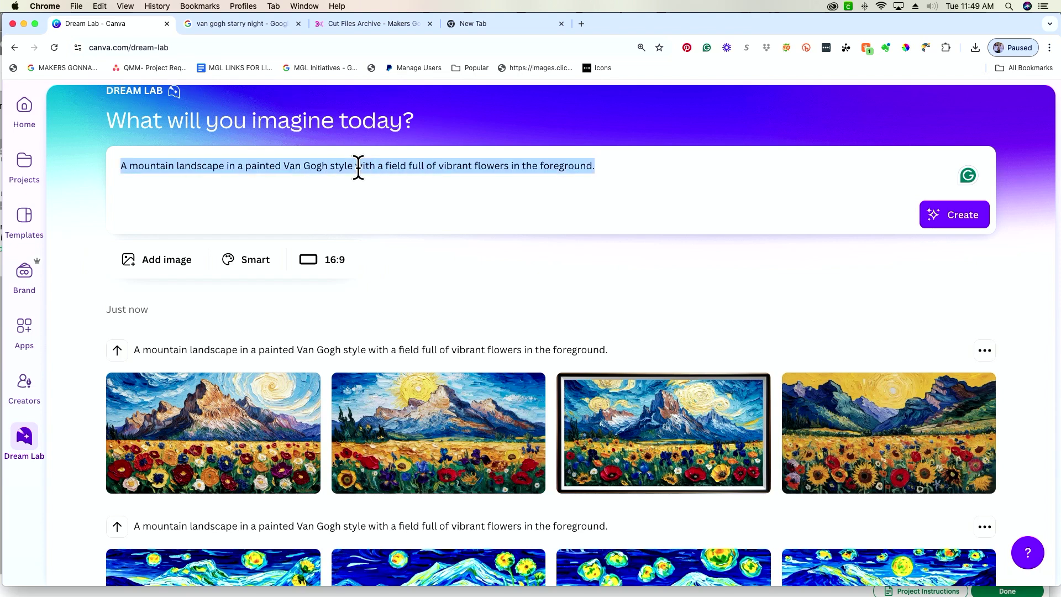
text(a reali)
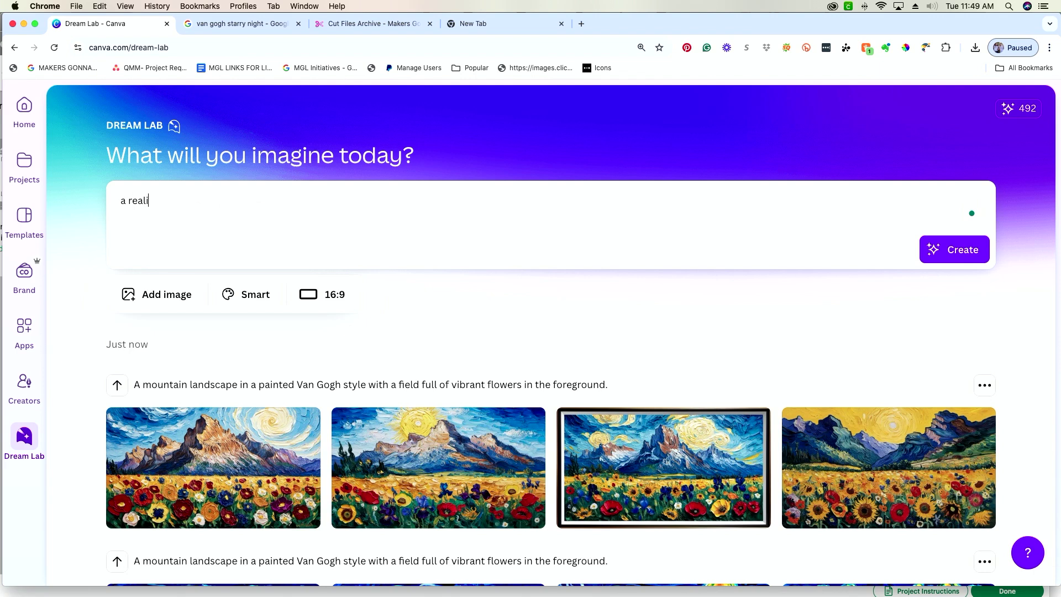
text(stic background of a lin)
text(ing)
key(BackSpace)
key(BackSpace)
key(BackSpace)
key(BackSpace)
text(ving area)
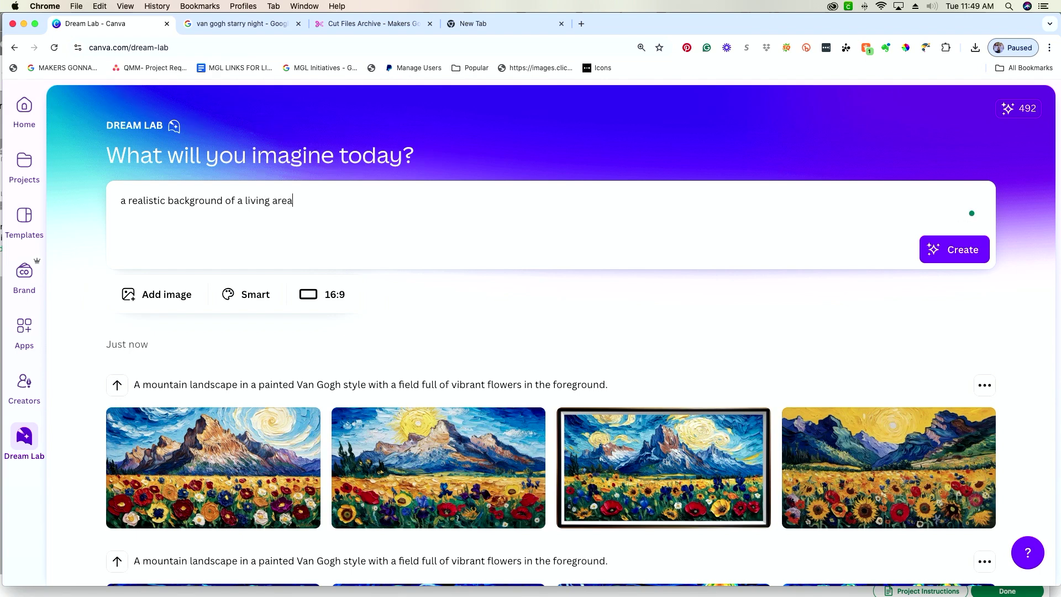
Step: Extend the prompt with "decorated for Christmas with a Christmas tree on the right side with red decorations." and generate the images
text( decorated for christmas with)
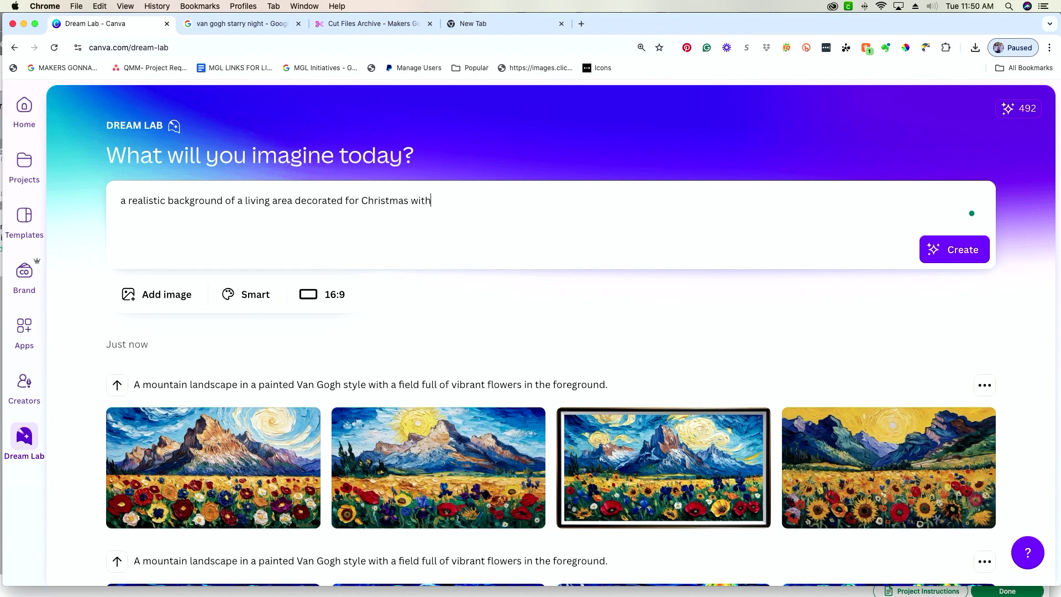
text( a Christmas tree on the right side)
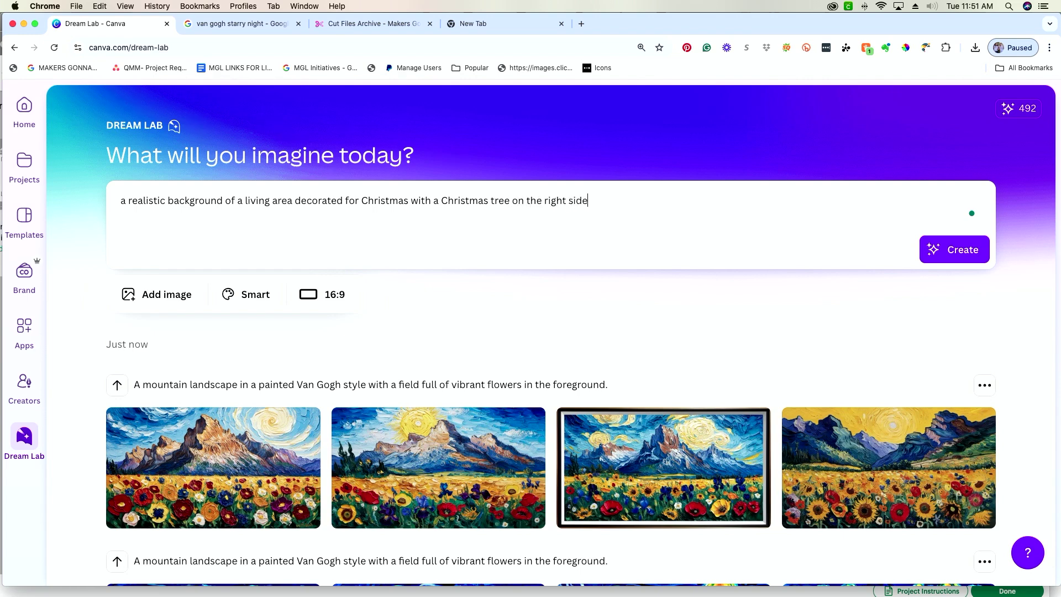
text( with red decorations.)
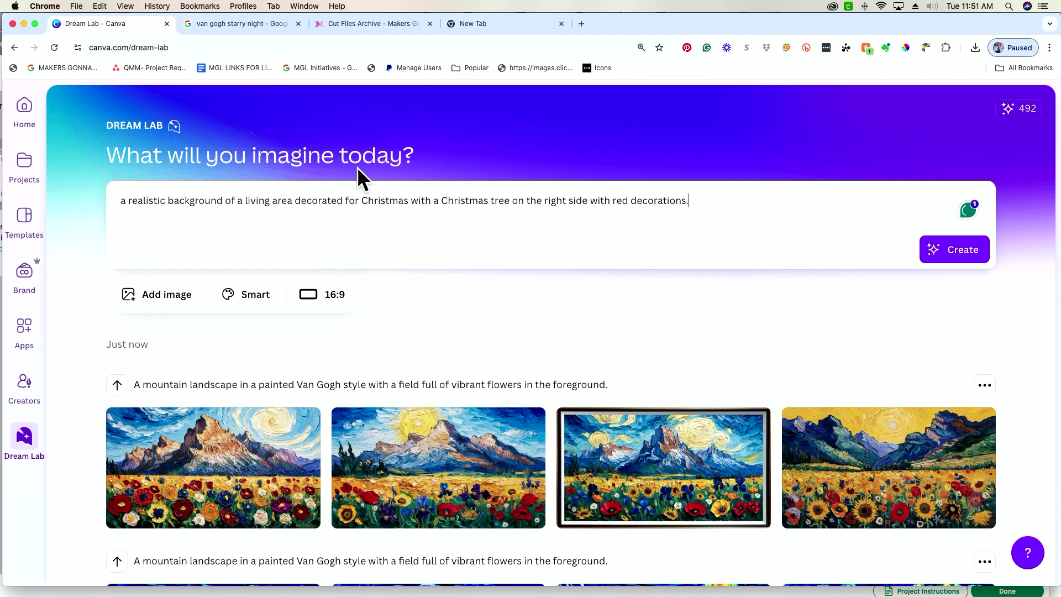
click(943, 248)
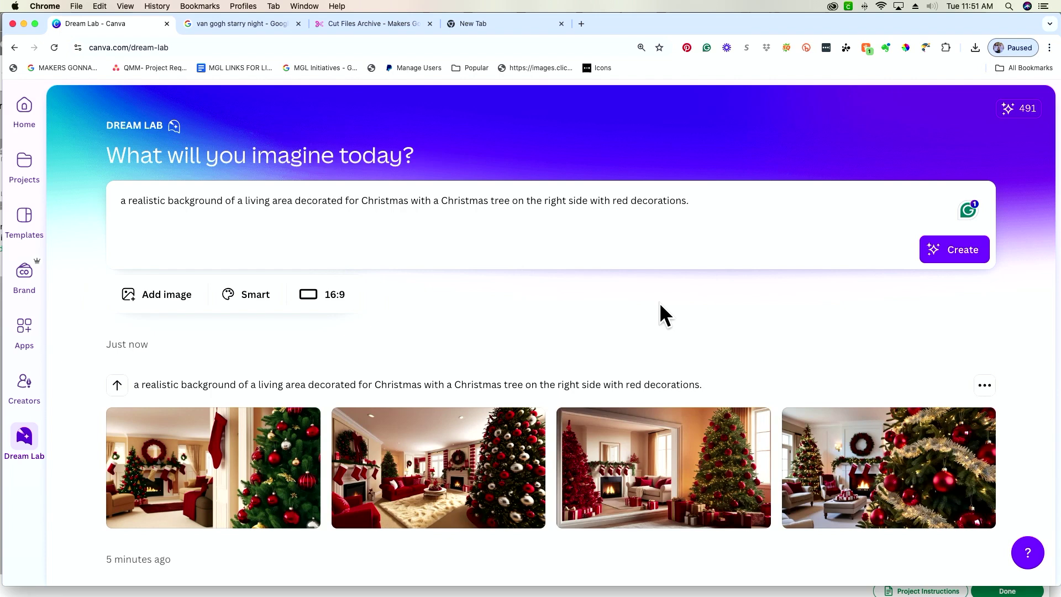
Step: Insert "modern" before "living area" in the Christmas prompt
scroll(659, 305, down, 2)
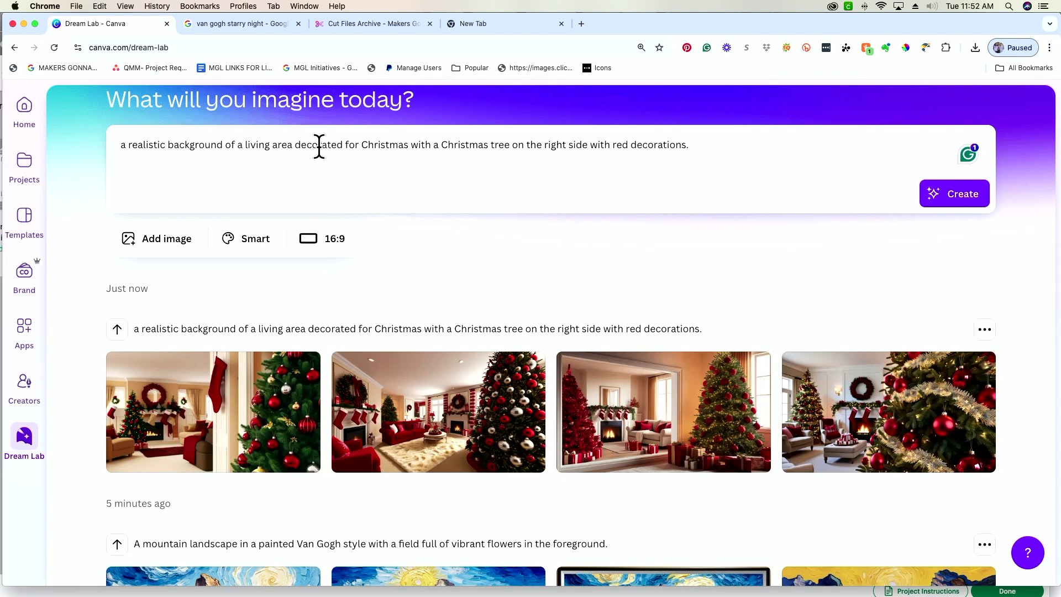
key(Right)
text(modern)
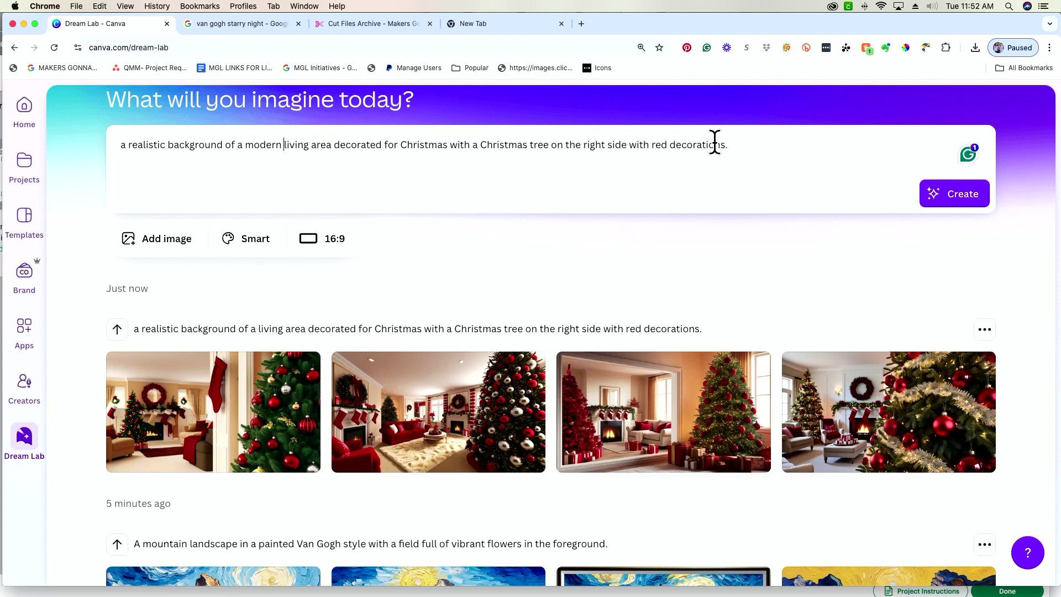
Step: Replace the Christmas tree and red decorations wording in the prompt with "burgundy decorations." and generate the images
drag(725, 145, 479, 146)
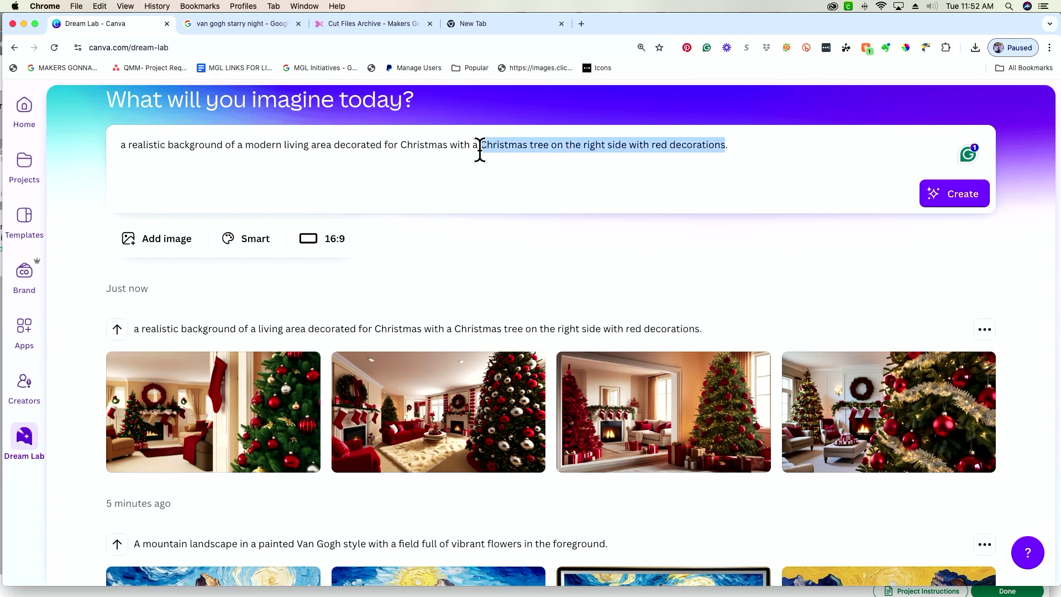
key(BackSpace)
key(BackSpace)
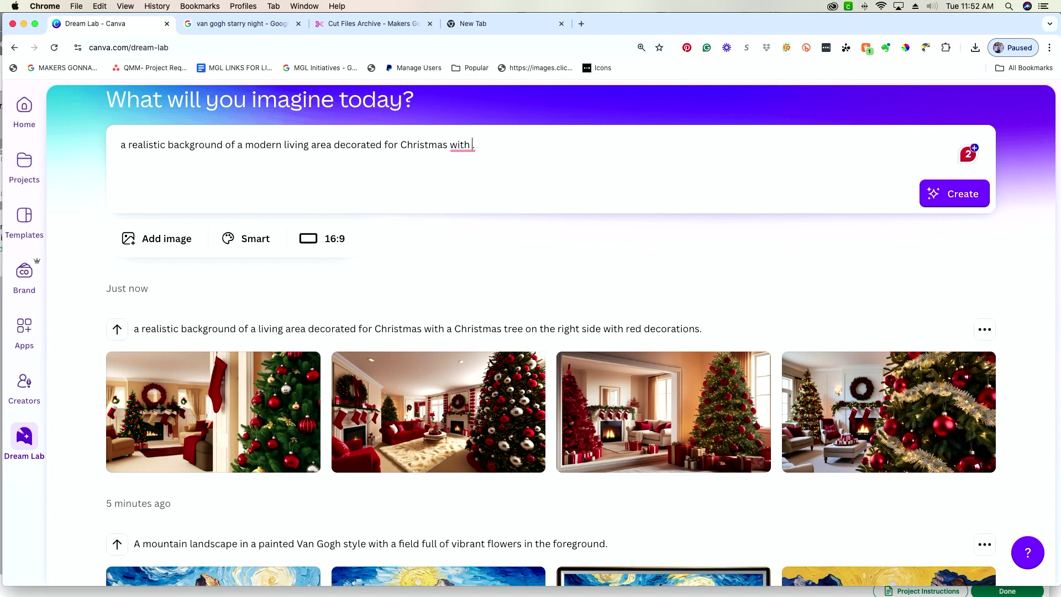
text(burgundy )
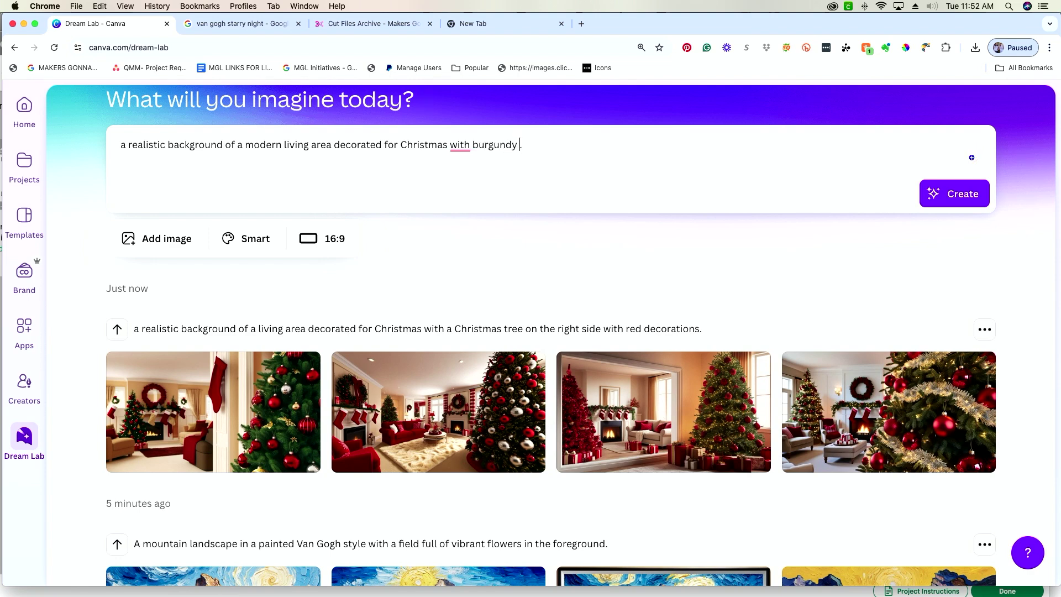
text(decorations.)
click(957, 194)
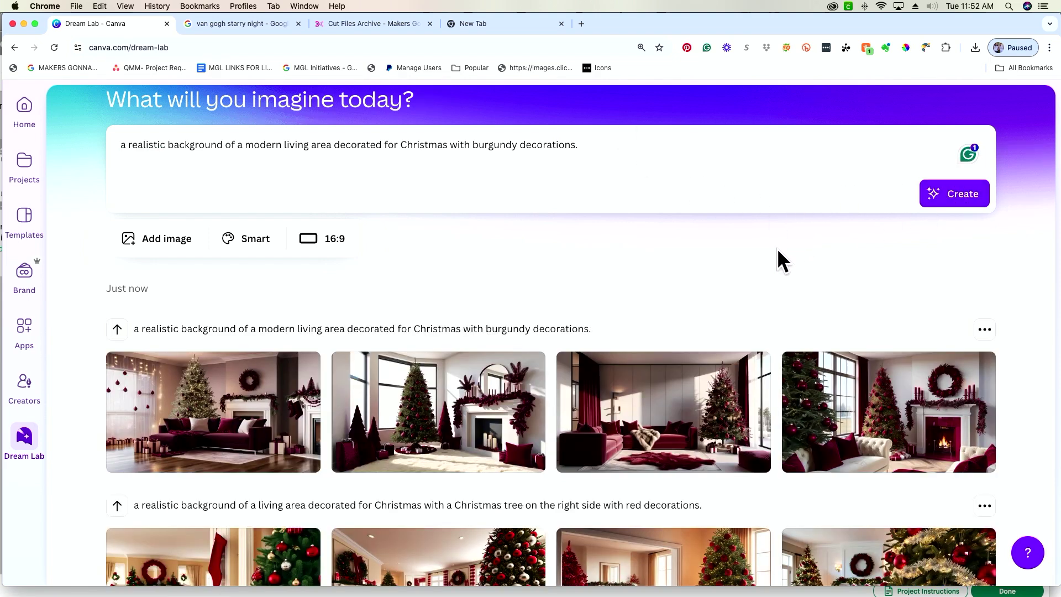
Step: Review the burgundy Christmas images, and replace the prompt with "a flat lay mockup image with cute"
scroll(778, 249, down, 3)
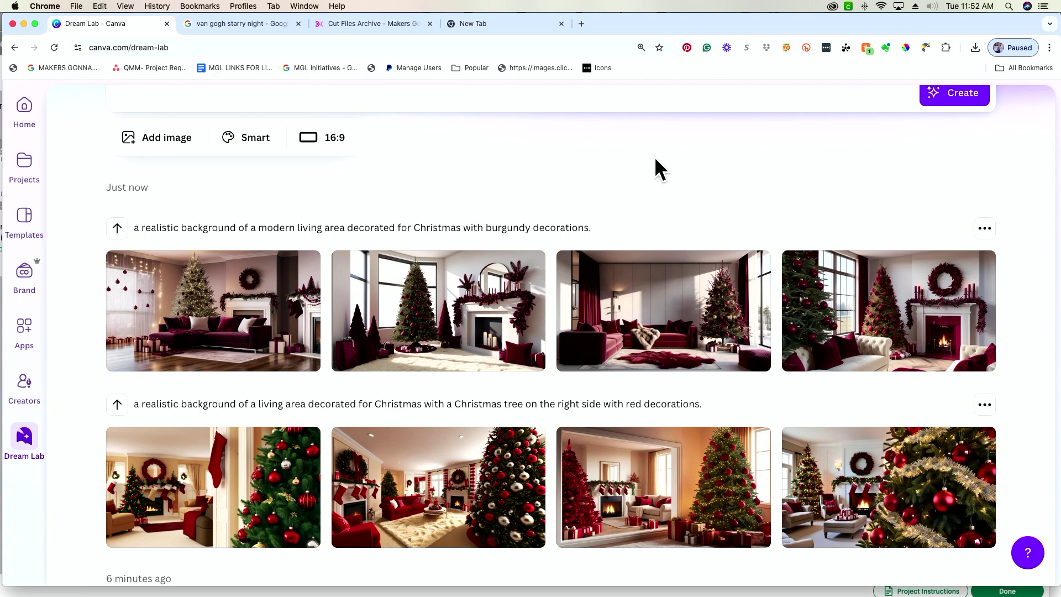
scroll(654, 157, up, 3)
triple_click(393, 197)
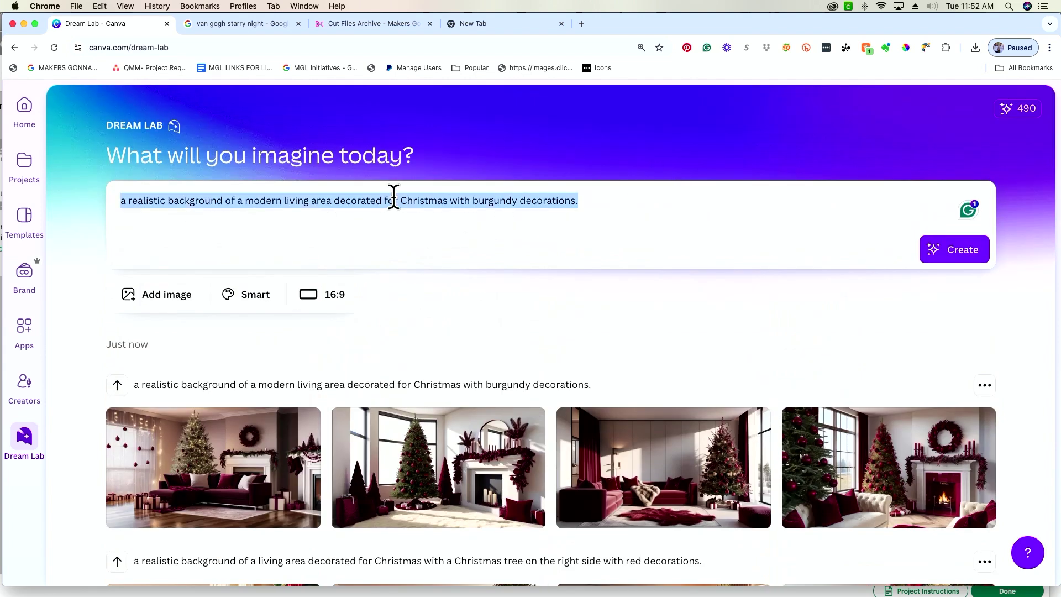
text(a flat)
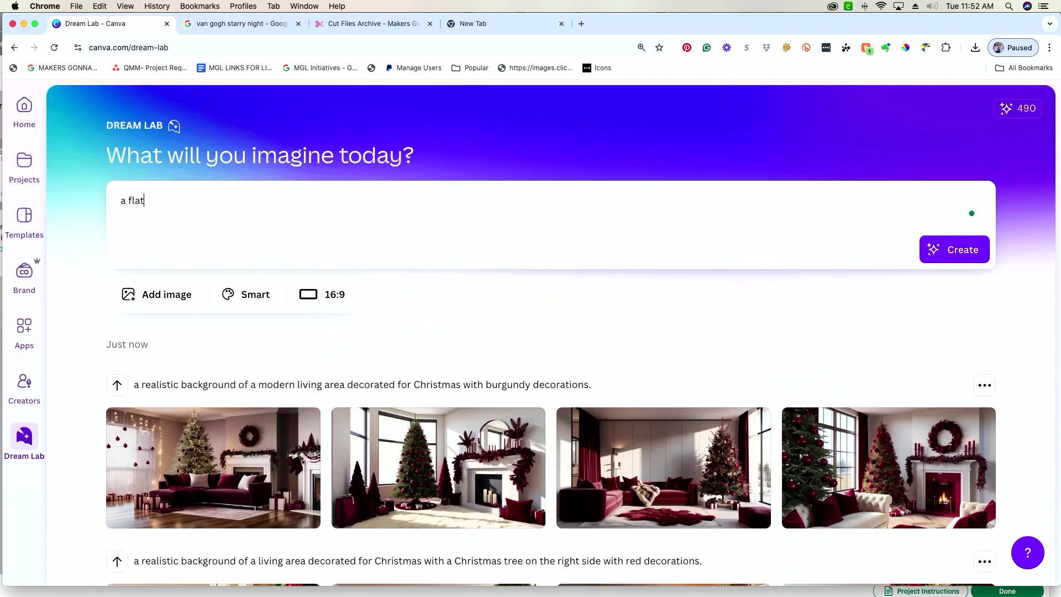
text(le)
key(BackSpace)
text(ay mockup)
key(BackSpace)
key(BackSpace)
key(BackSpace)
key(BackSpace)
key(BackSpace)
key(BackSpace)
key(BackSpace)
key(BackSpace)
key(BackSpace)
key(BackSpace)
text(lay mockup image wirt)
key(BackSpace)
key(BackSpace)
text(th cute )
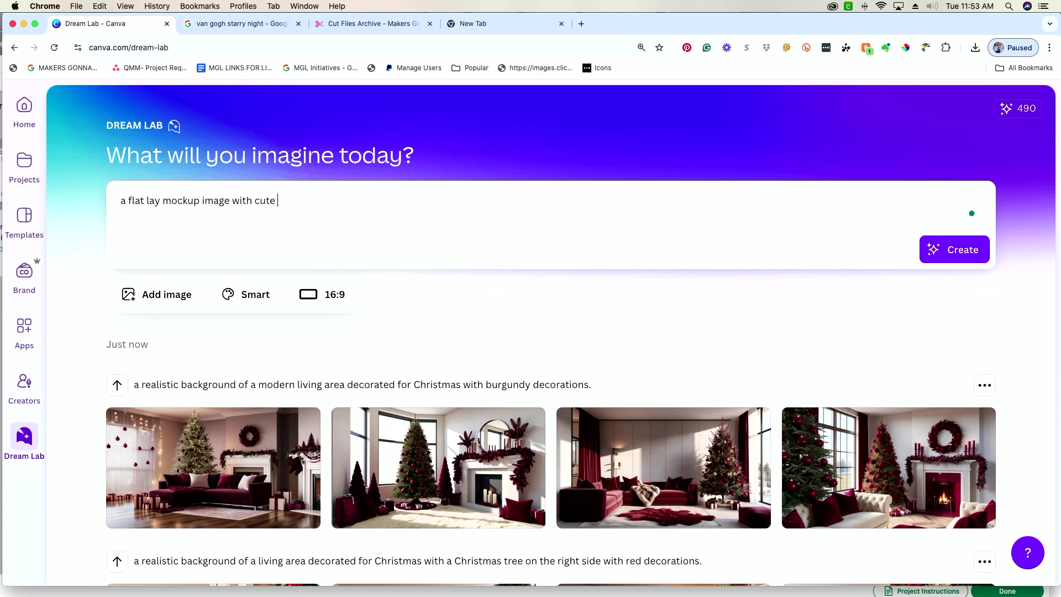
Step: Continue the flat lay prompt with "Valentine's day decorations"
text(valent)
key(BackSpace)
key(BackSpace)
key(BackSpace)
key(BackSpace)
key(BackSpace)
key(BackSpace)
text(Valentine's day decorations )
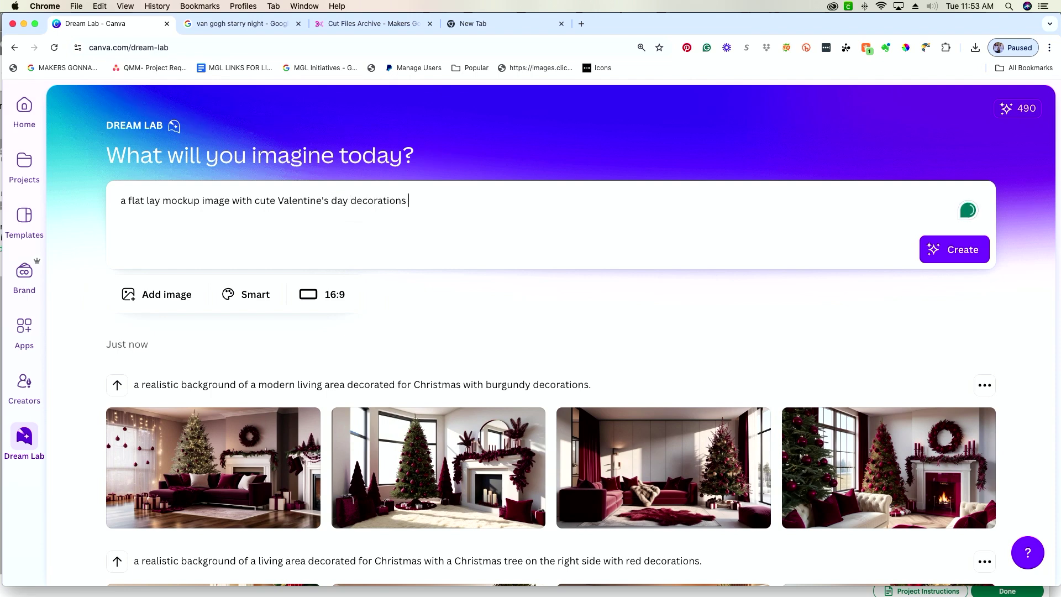
Step: Complete the prompt with "around the edge of the image" and generate the Valentine's mockup images
text(around the edge if=)
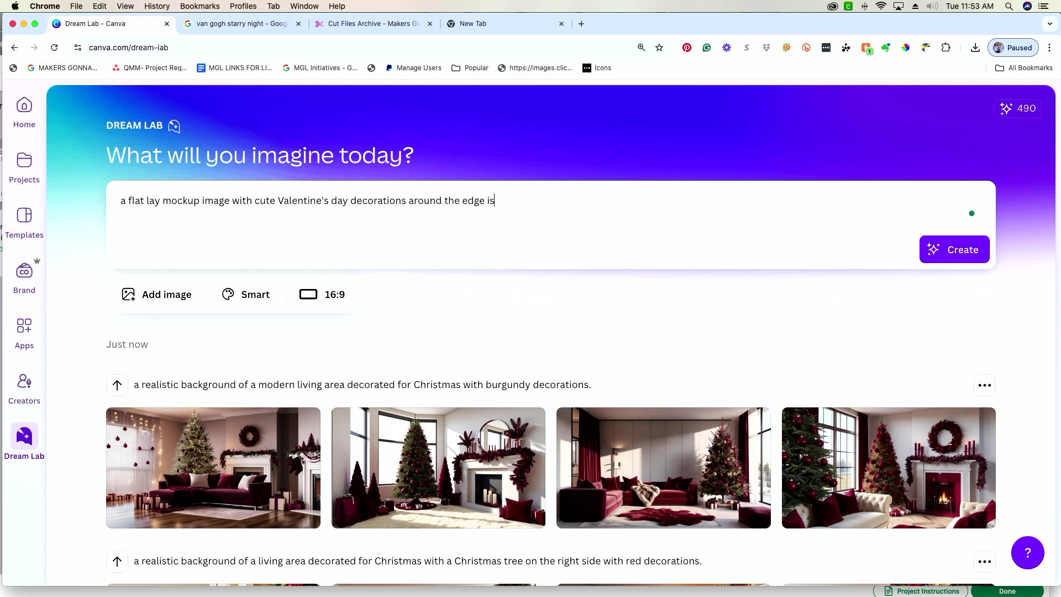
key(BackSpace)
key(BackSpace)
text(of the ca)
key(BackSpace)
key(BackSpace)
text(inag)
key(BackSpace)
key(BackSpace)
text(image)
key(Return)
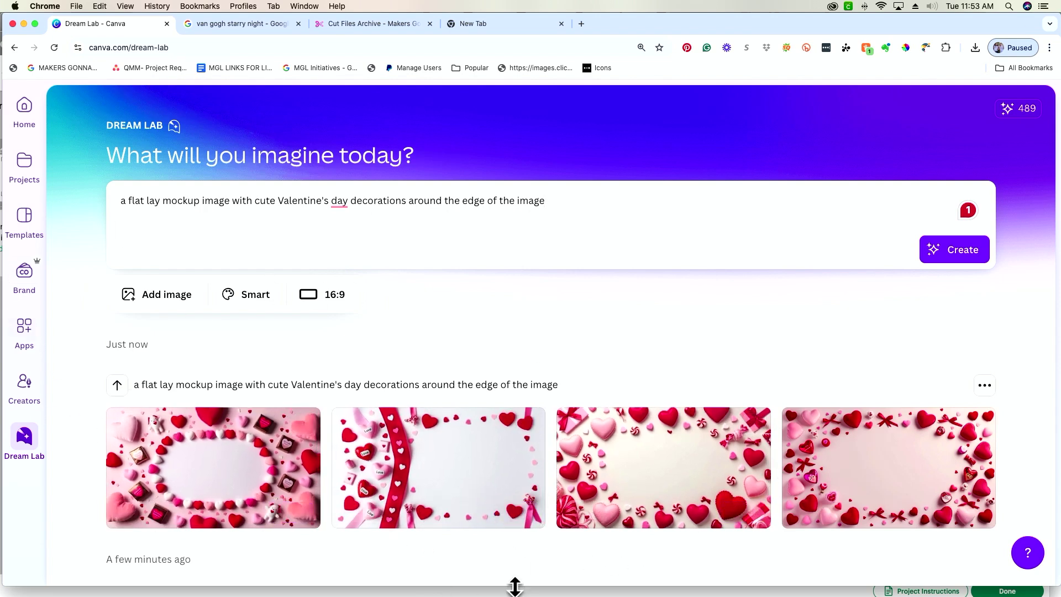
Step: Generate the Valentine's mockup images again in the Cinematic Concept style, with "around" changed to "at" in the prompt
click(254, 296)
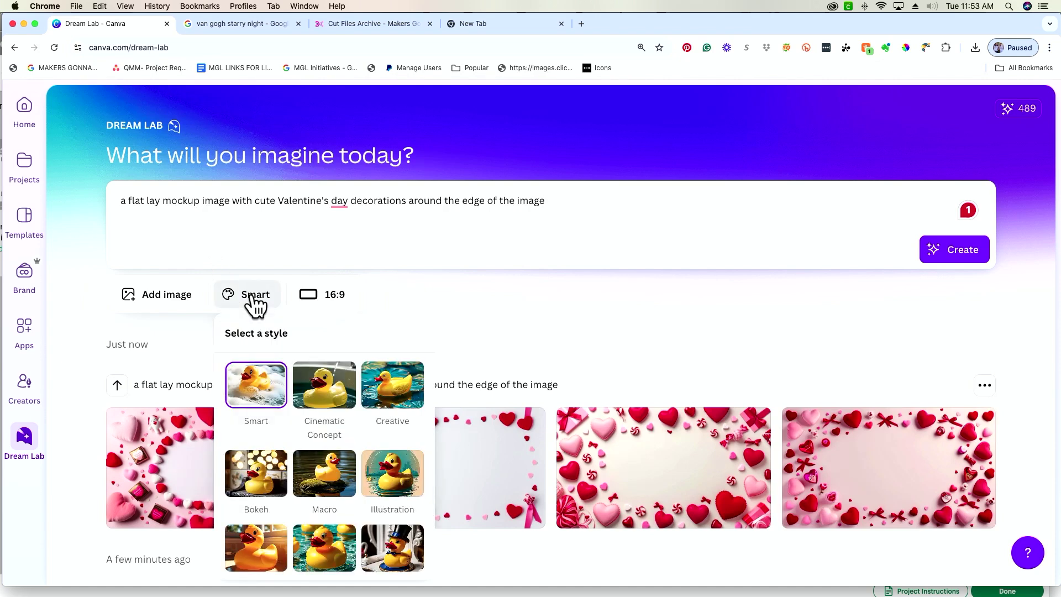
click(338, 393)
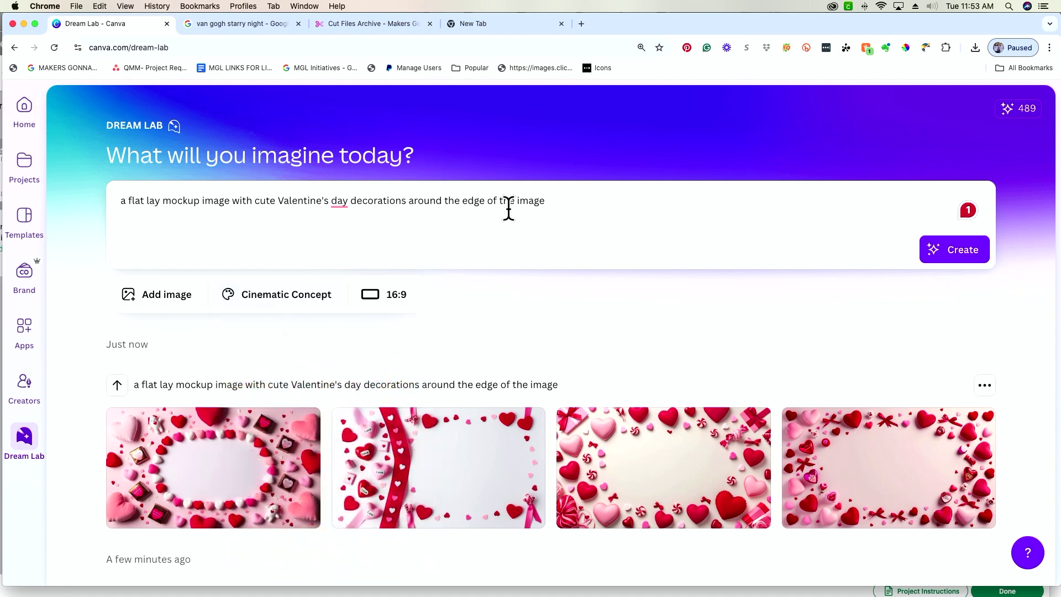
key(BackSpace)
key(BackSpace)
key(BackSpace)
key(BackSpace)
key(BackSpace)
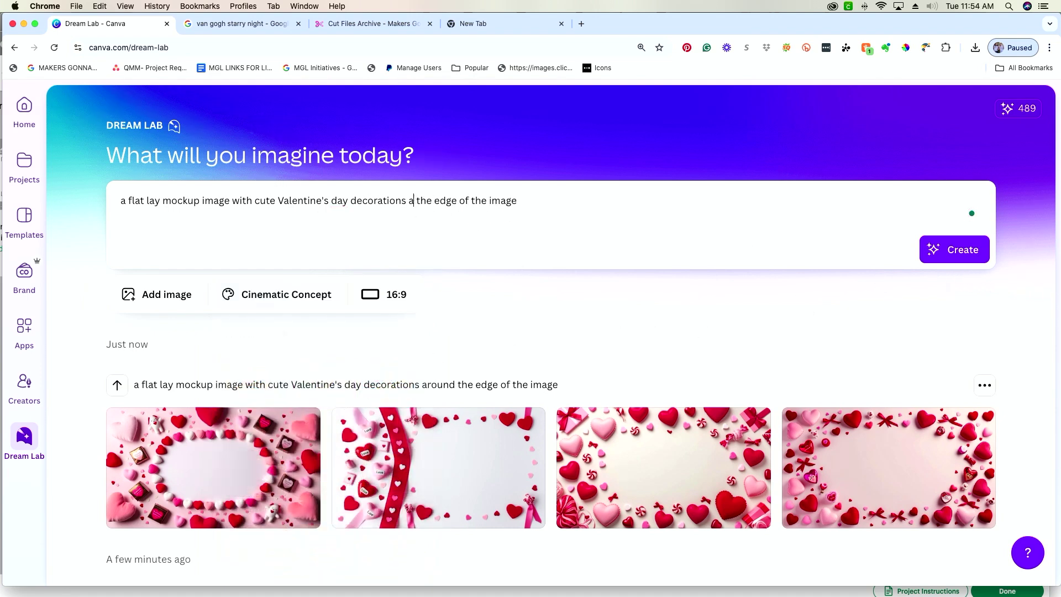
text(t)
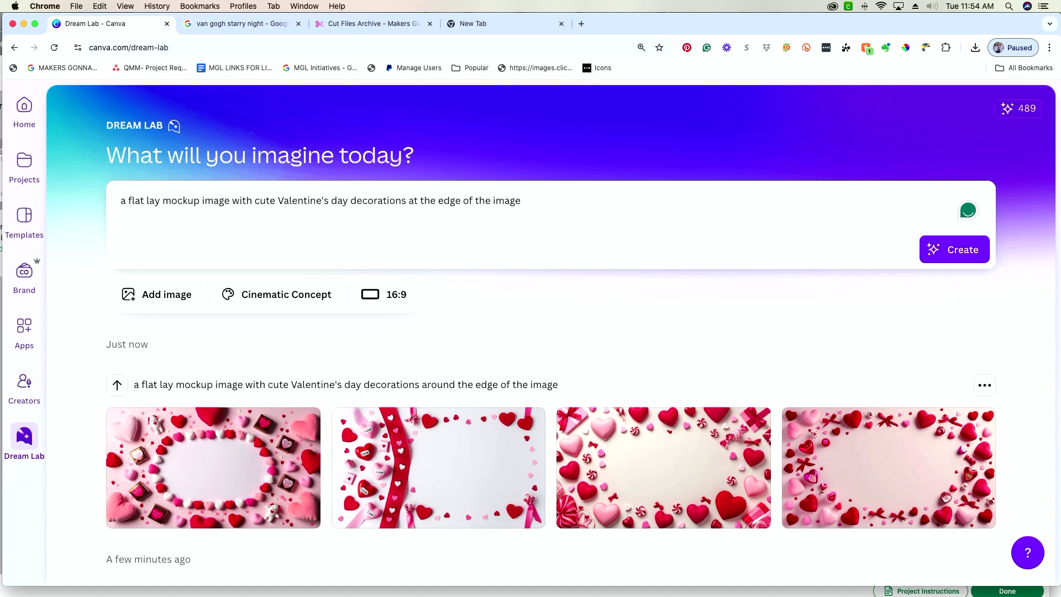
click(956, 255)
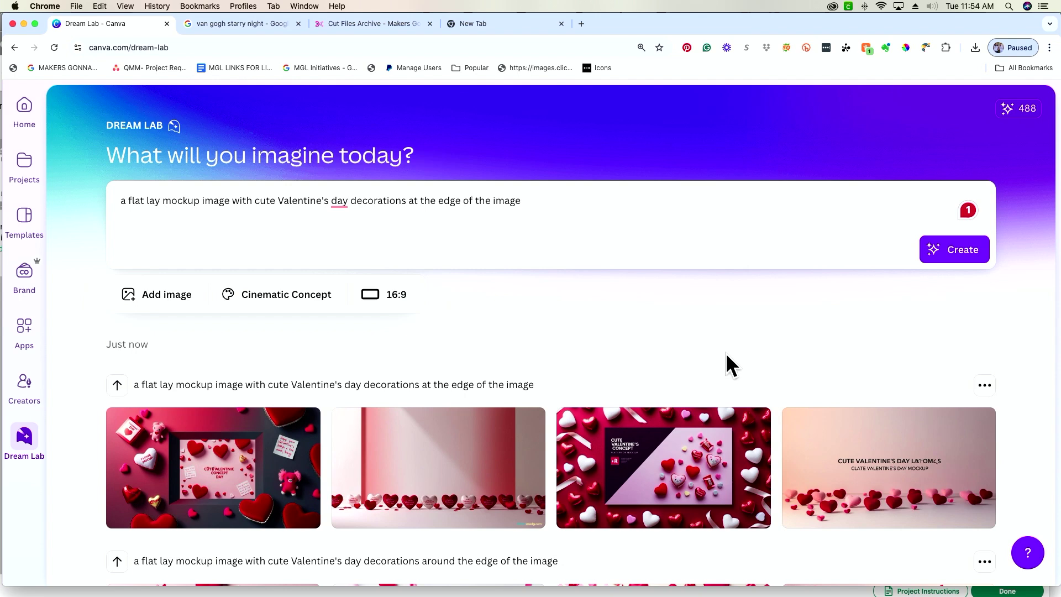
Step: View the first and second Cinematic Concept images enlarged, closing each preview
click(243, 450)
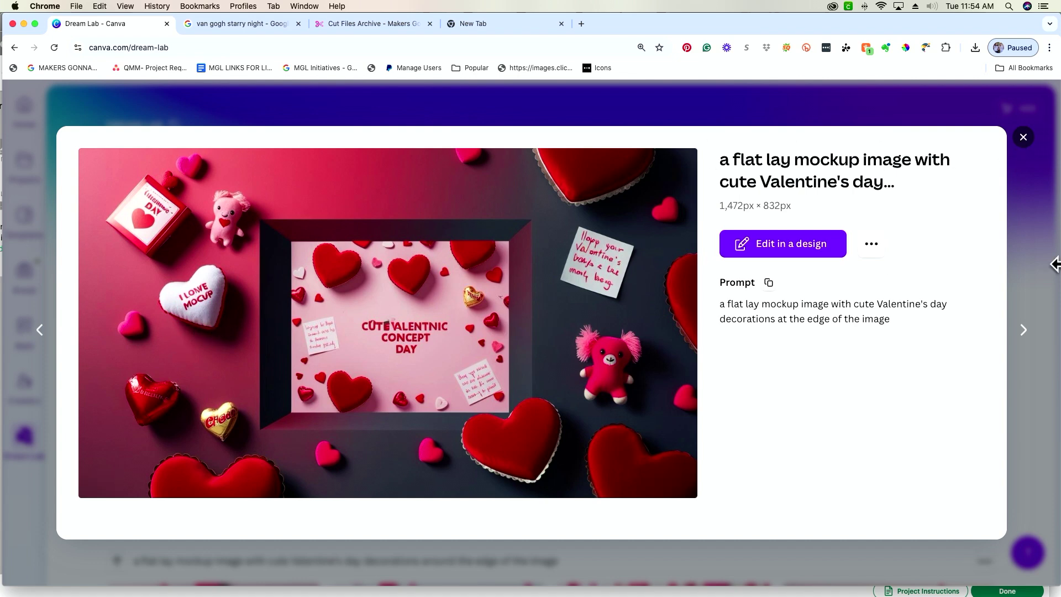
click(1023, 140)
click(399, 488)
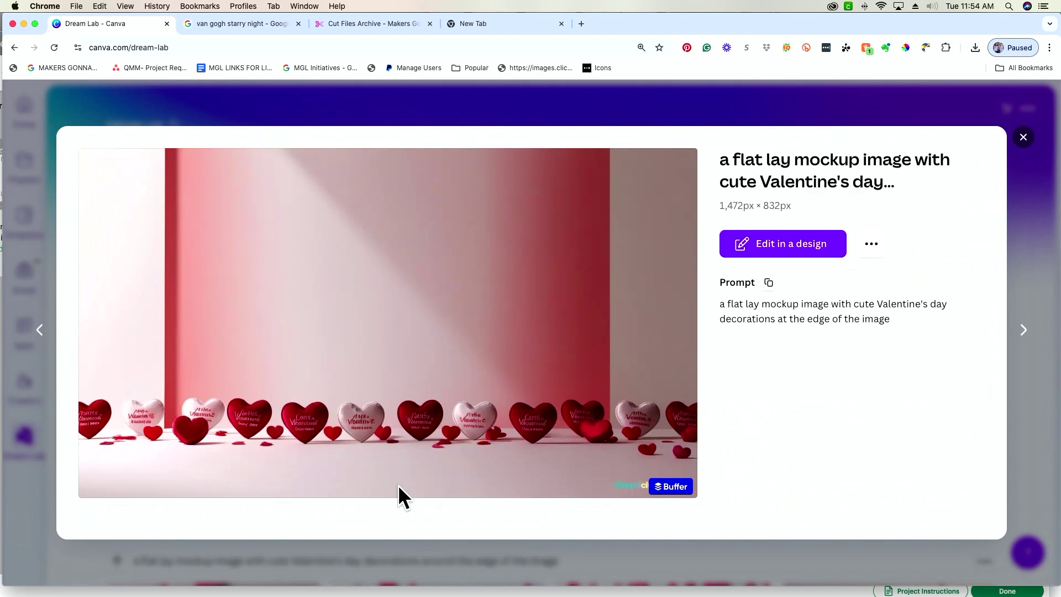
click(1024, 138)
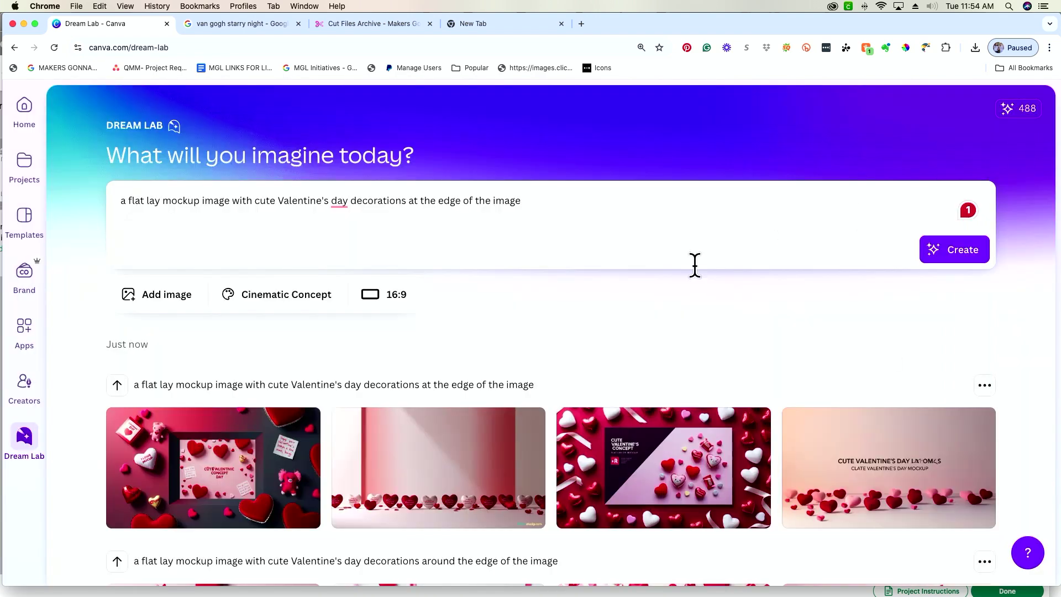
Step: Generate the Valentine's mockup images in the Creative style, and view the first result enlarged
click(314, 302)
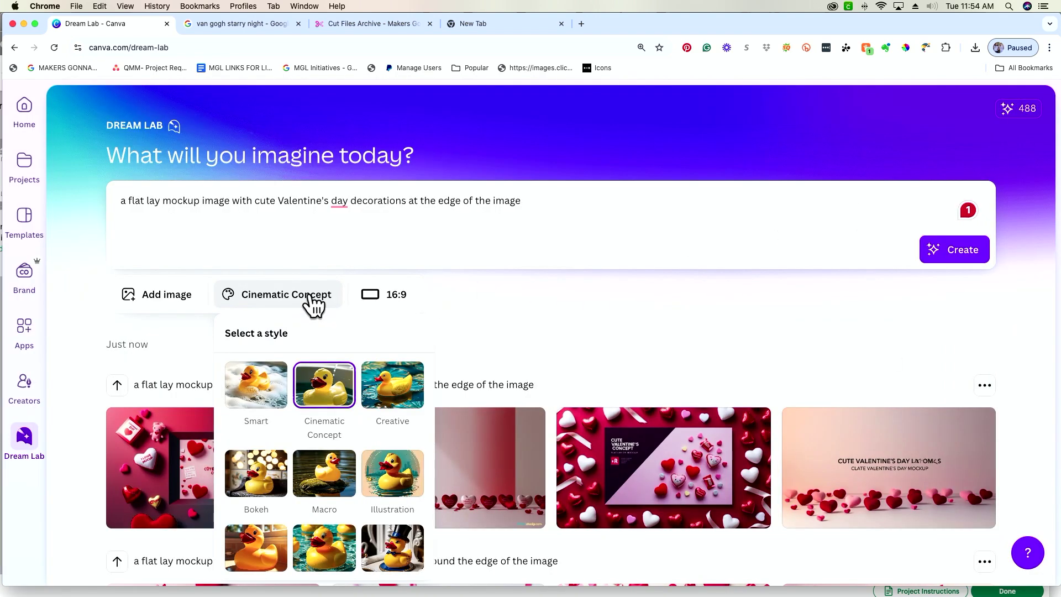
click(390, 394)
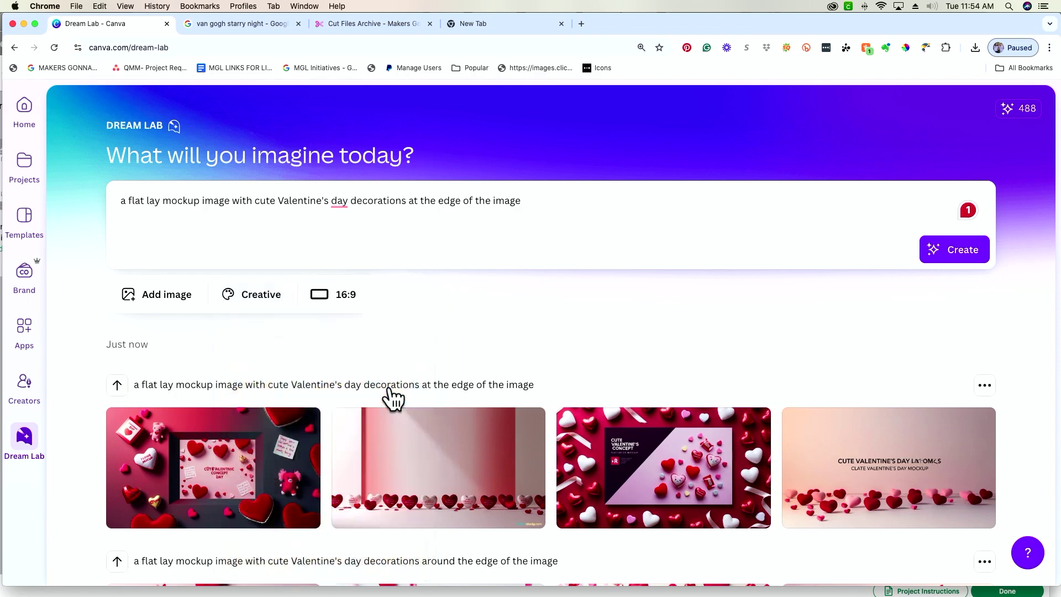
click(971, 259)
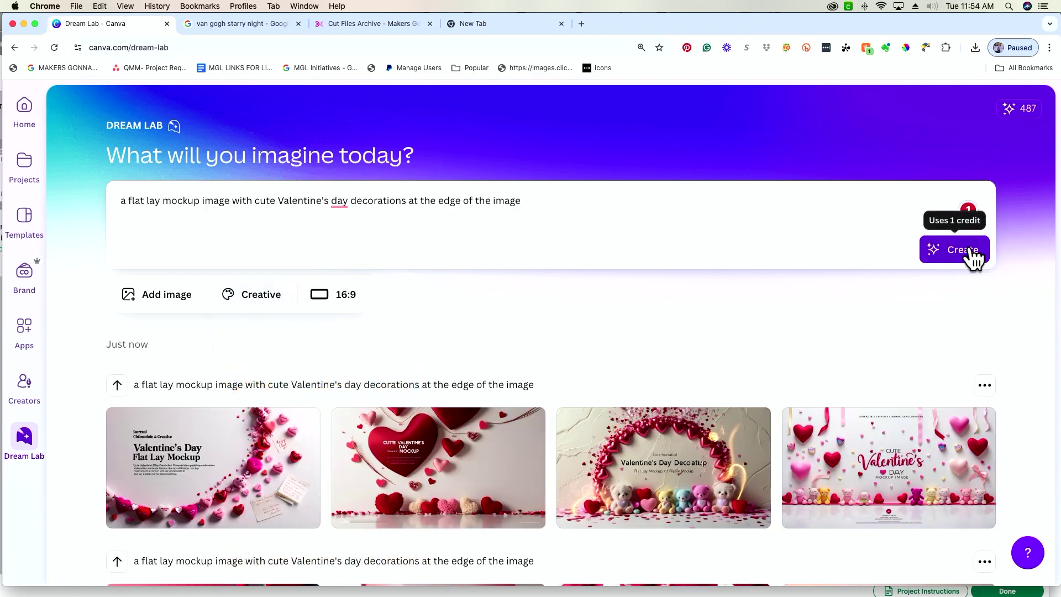
click(245, 486)
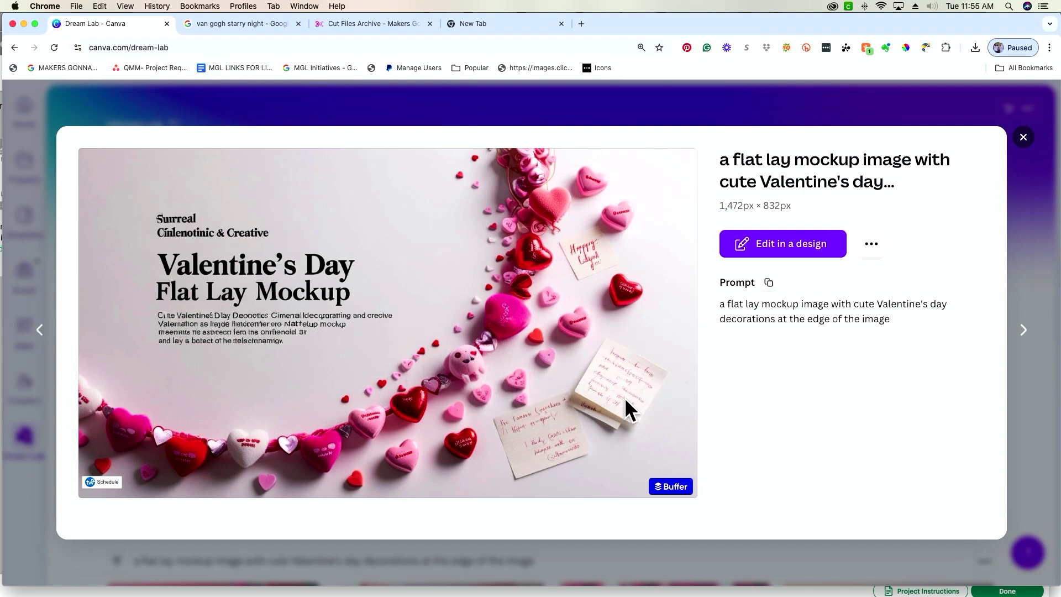
click(1024, 138)
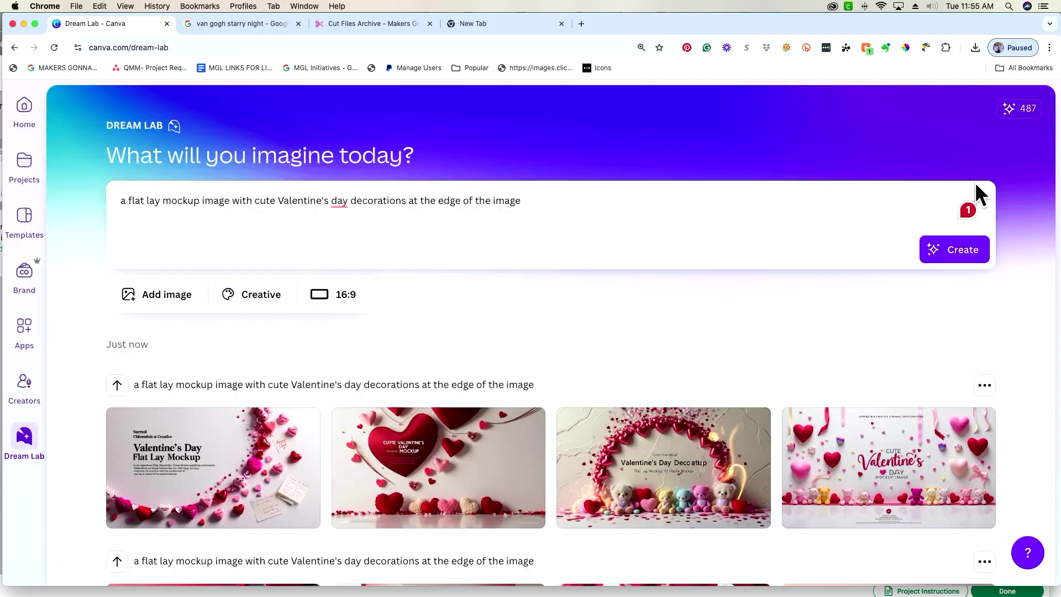
Step: Generate the Creative images again with "with no words" added to the prompt, and view the first result enlarged
click(532, 200)
text(with no words)
key(Return)
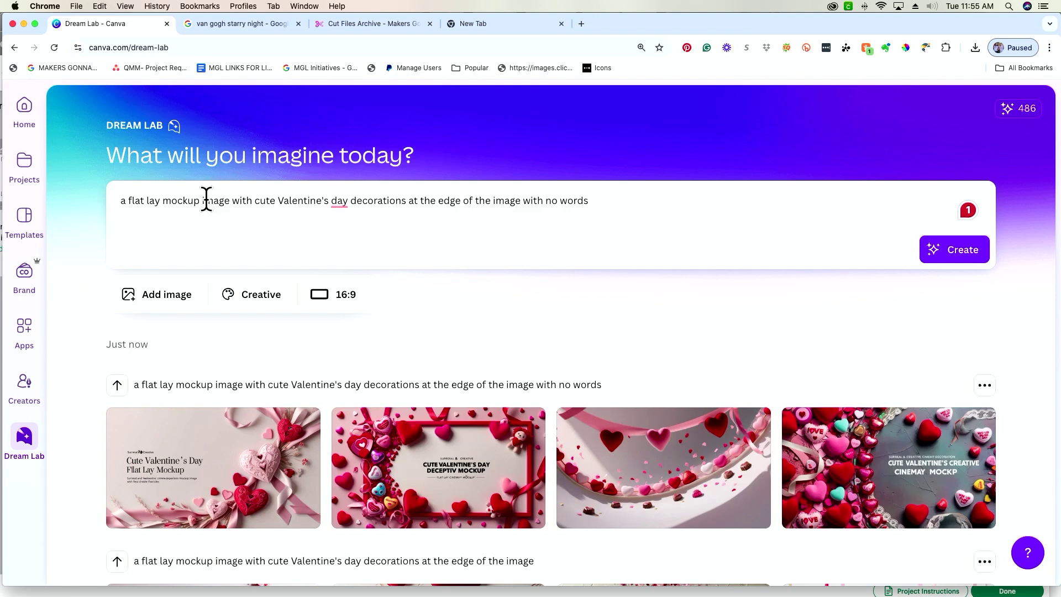
click(251, 476)
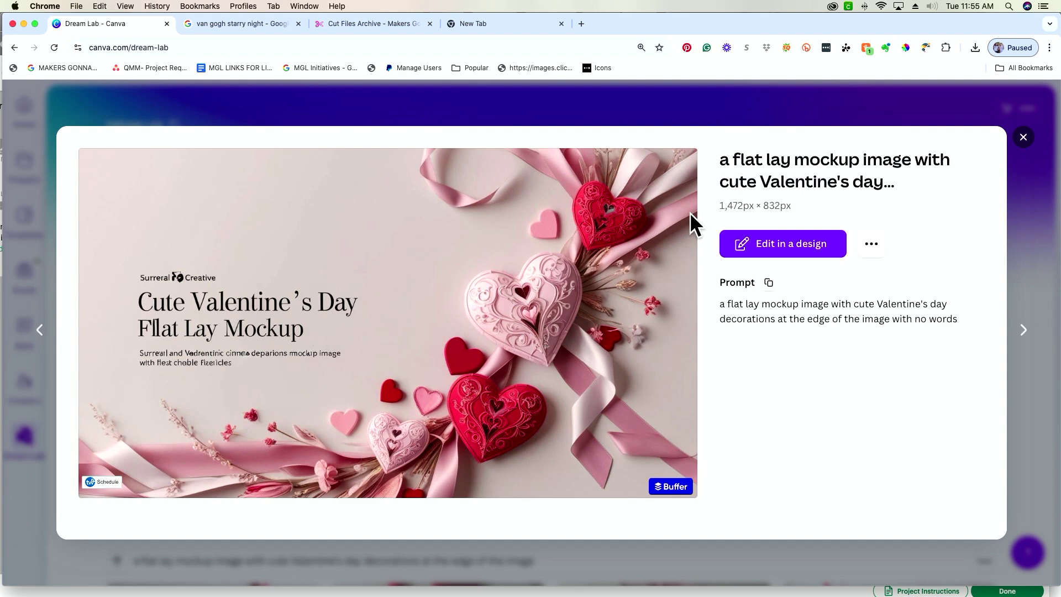
click(1024, 137)
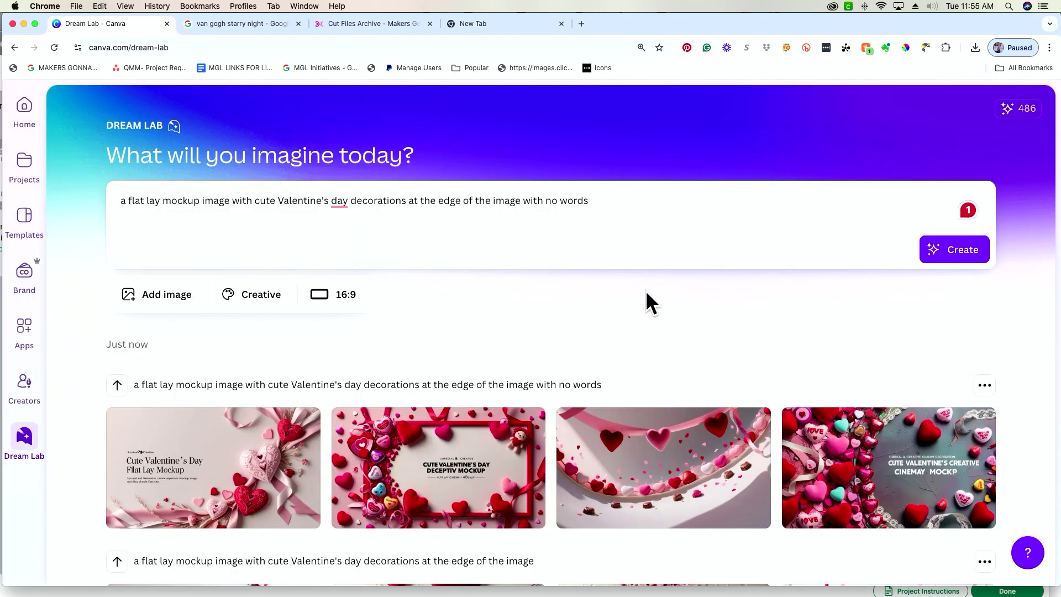